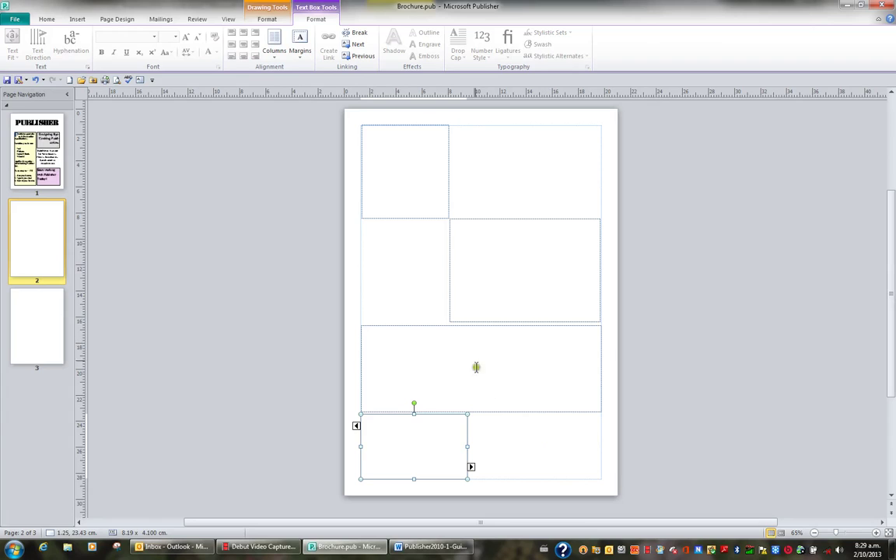
# Set the font of the first empty text box on page 2 to Arial, size 28.
pyautogui.click(415, 191)
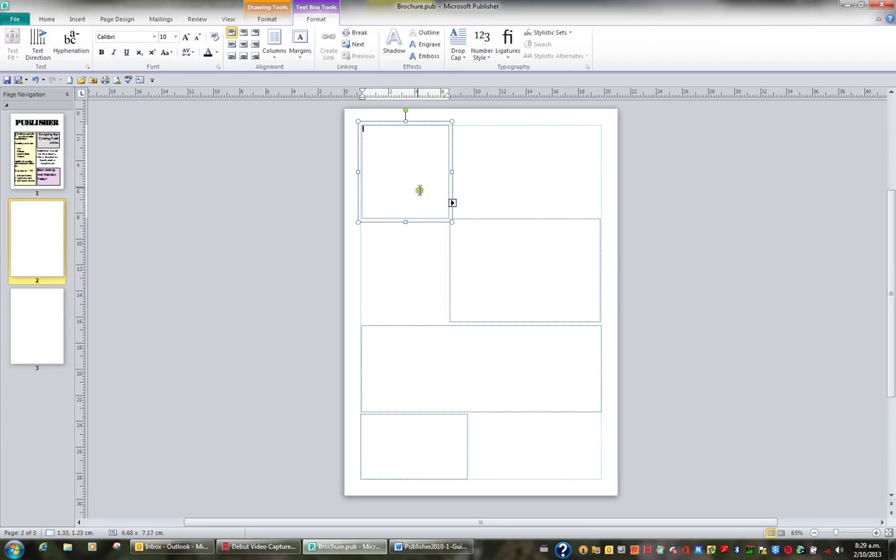
pyautogui.click(154, 36)
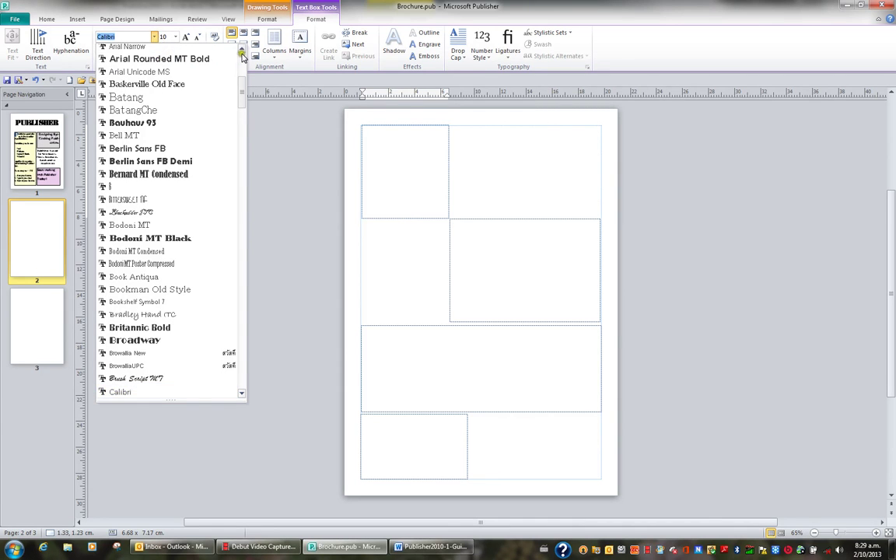
pyautogui.scroll(3, 242, 55)
pyautogui.click(199, 61)
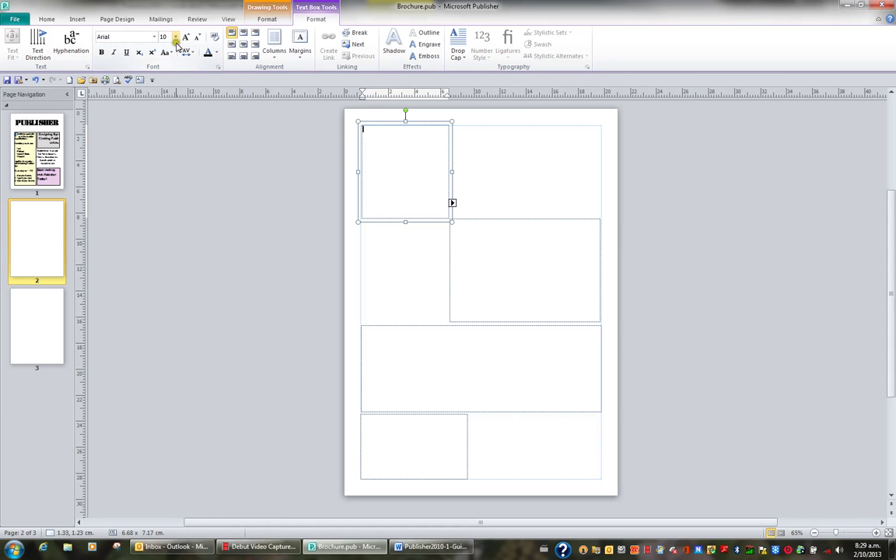
pyautogui.click(176, 37)
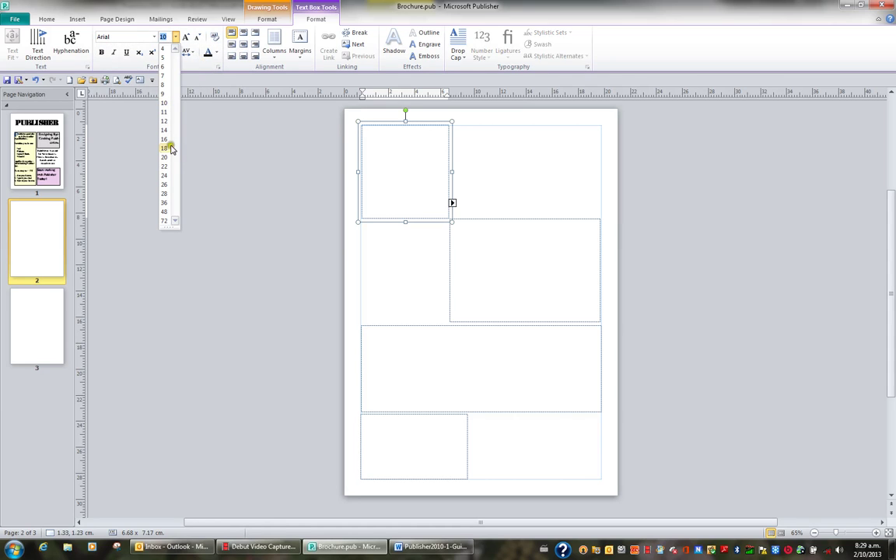
pyautogui.click(164, 193)
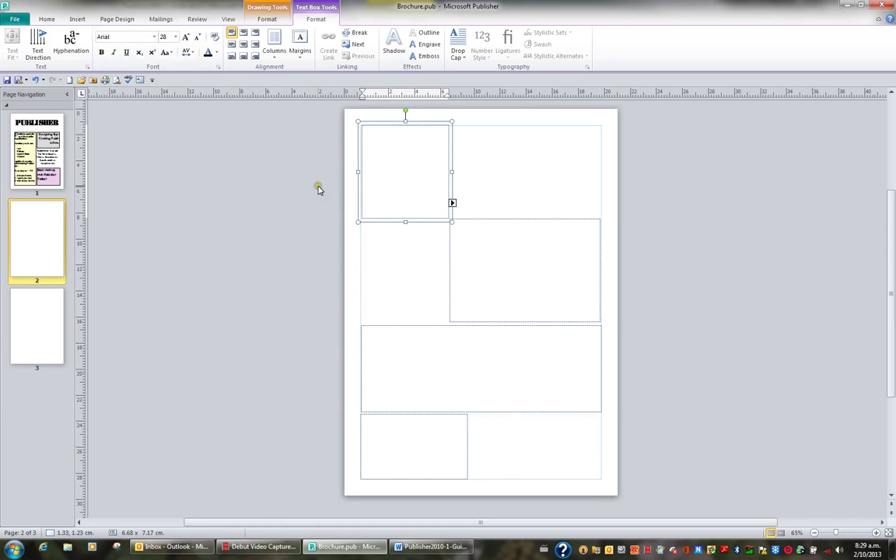
# Enter "Testing the Connecting of text boxes. Create these four text boxes," starting in the first text box.
pyautogui.write('Testing the Connec')
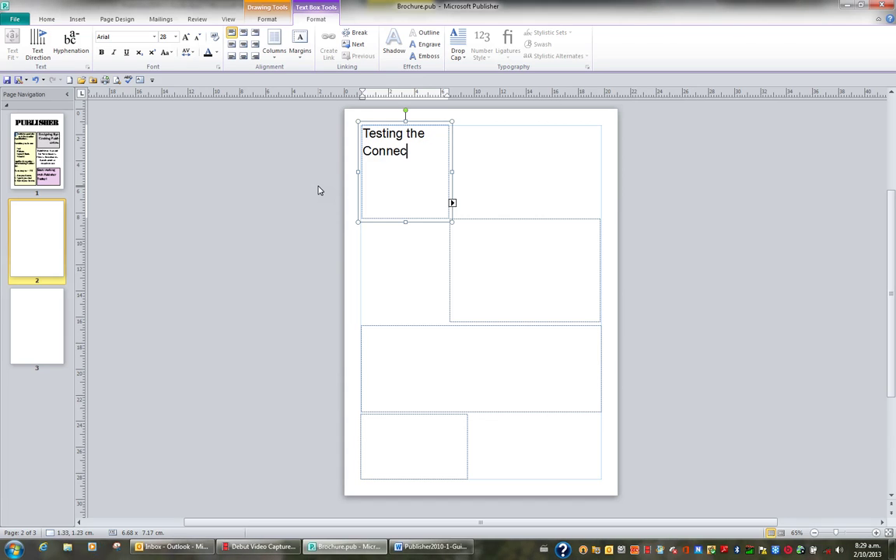
pyautogui.write('ting of text ')
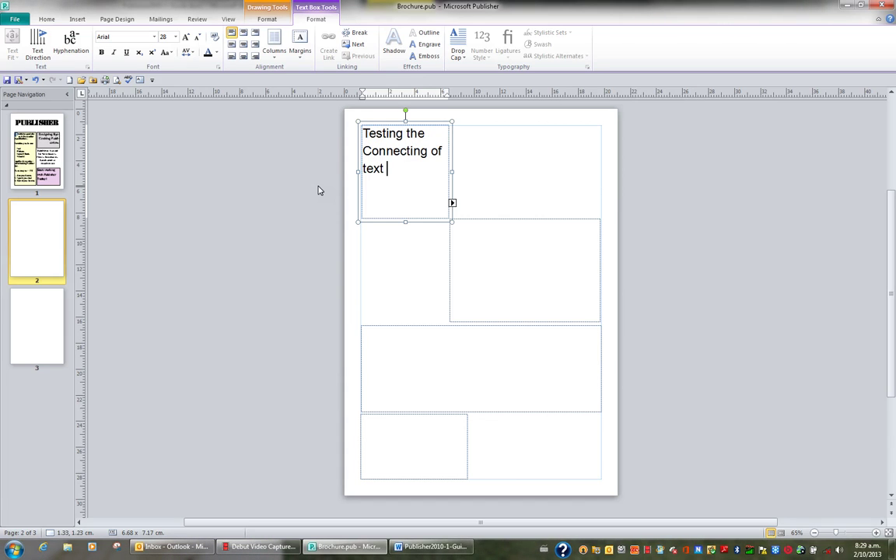
pyautogui.write('boxes. Create t')
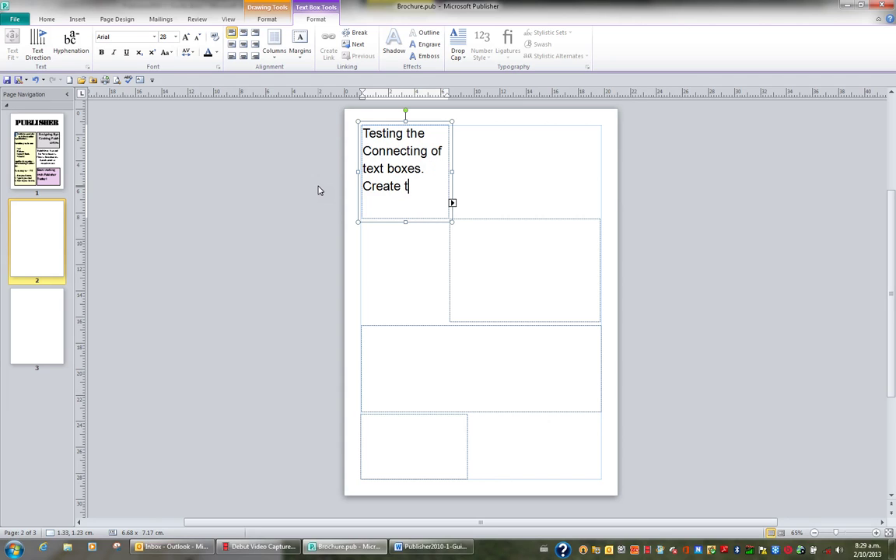
pyautogui.write('hese four text boxes,')
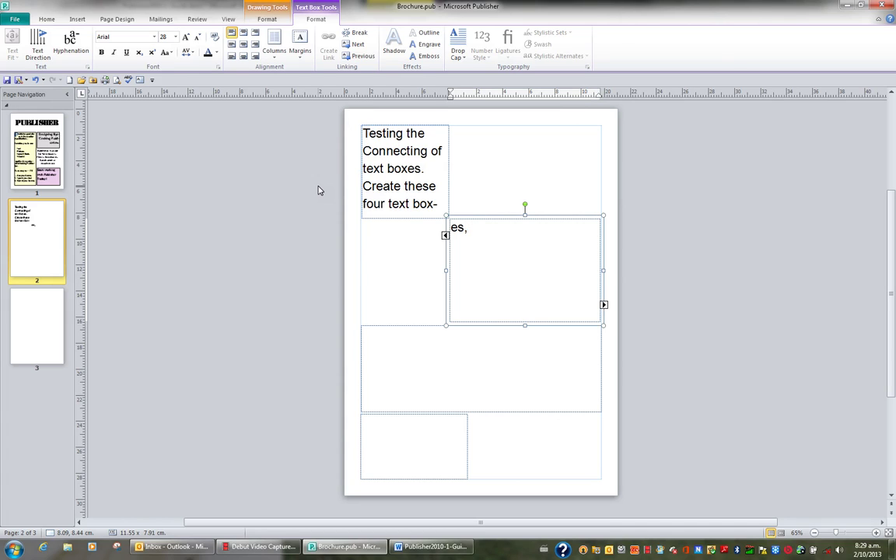
# Continue the text with "make the font Arial and 28 and then click the little chain link icon and with the jub mouse pointer".
pyautogui.write('make the font A')
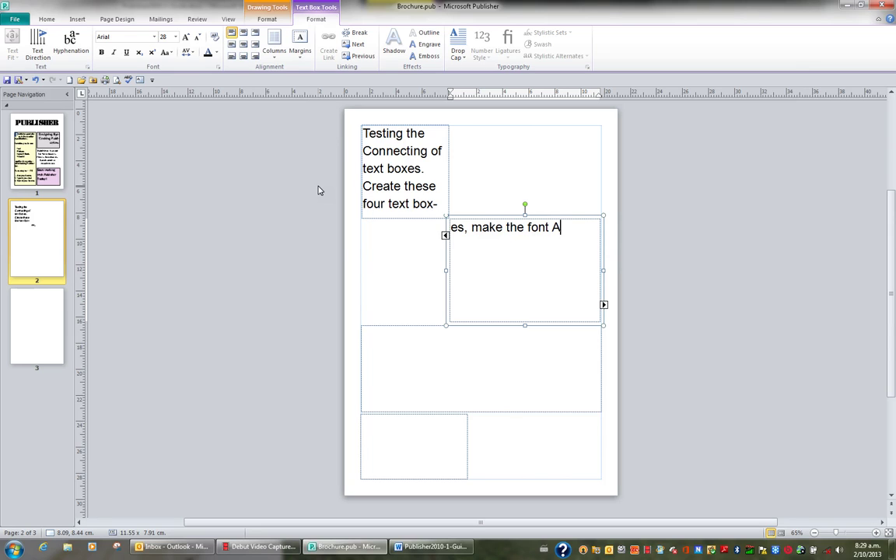
pyautogui.write('rial and 28 and then c')
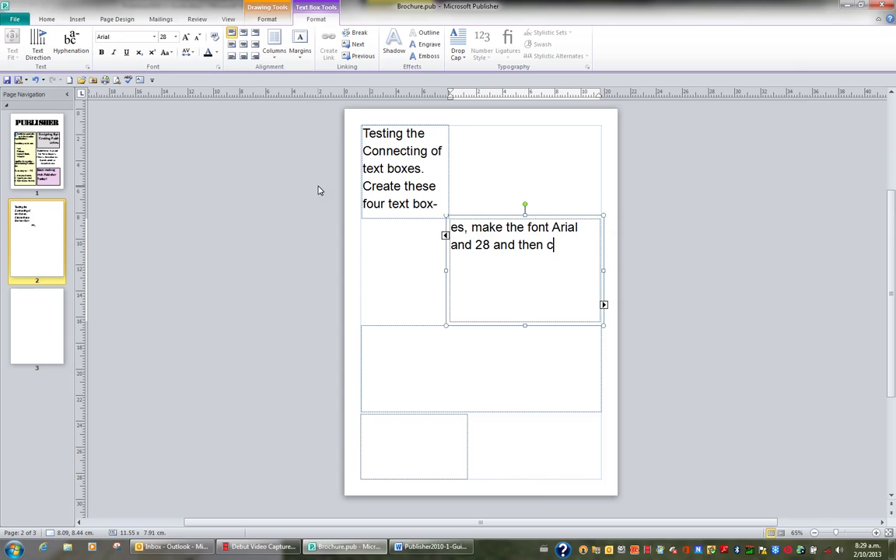
pyautogui.write('lick the little chain li')
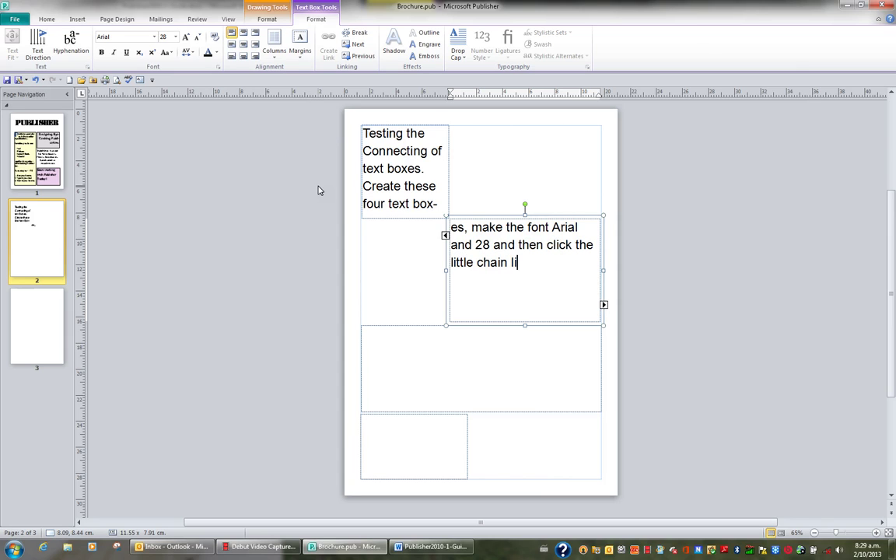
pyautogui.write('nk icon and ')
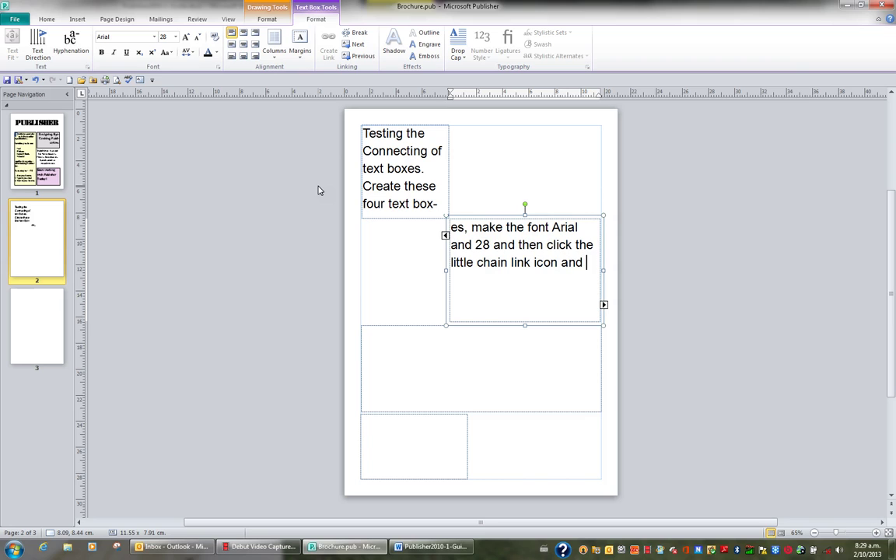
pyautogui.write('with the jub mous')
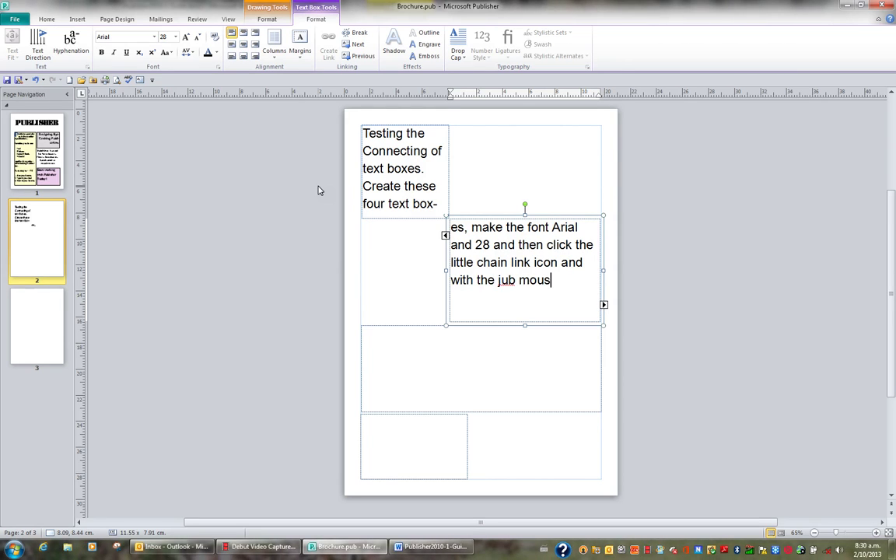
pyautogui.write('e pointer')
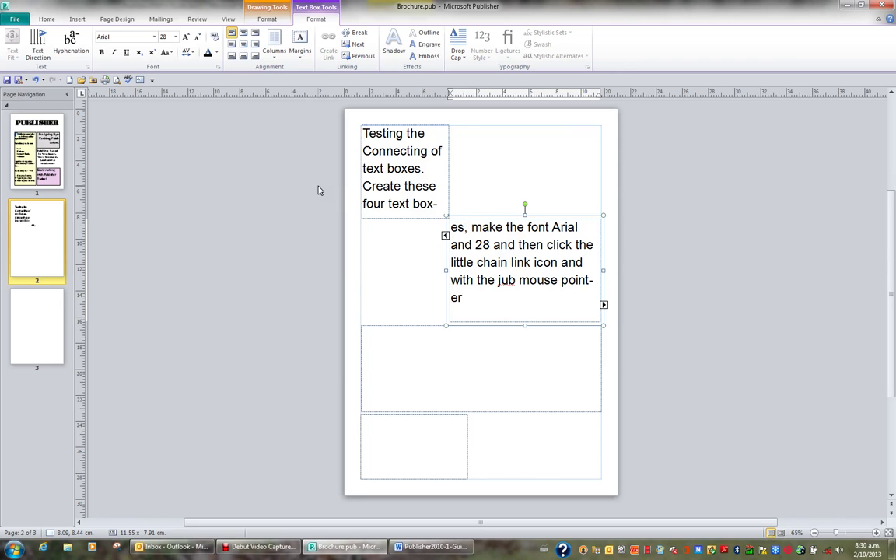
# Correct the misspelled "jub" to "jug" and finish the sentence with "click on this second box.".
pyautogui.rightClick(510, 281)
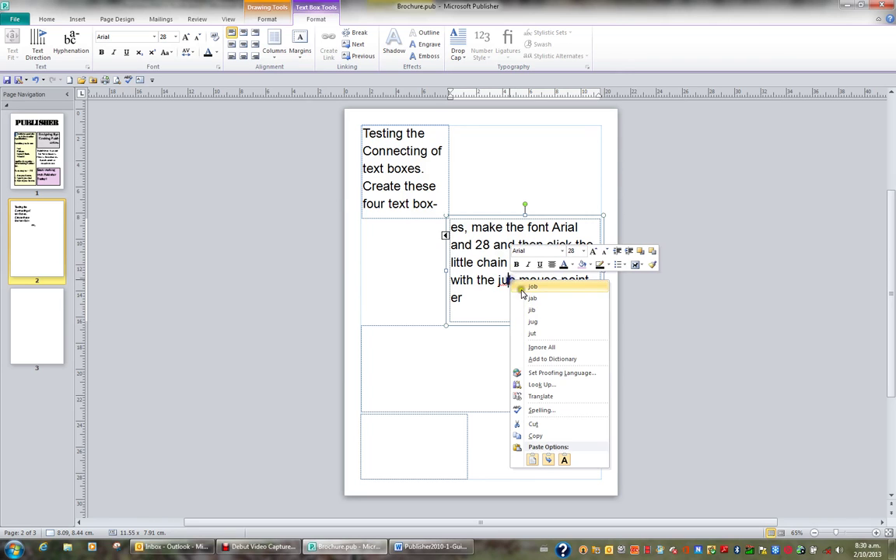
pyautogui.click(536, 322)
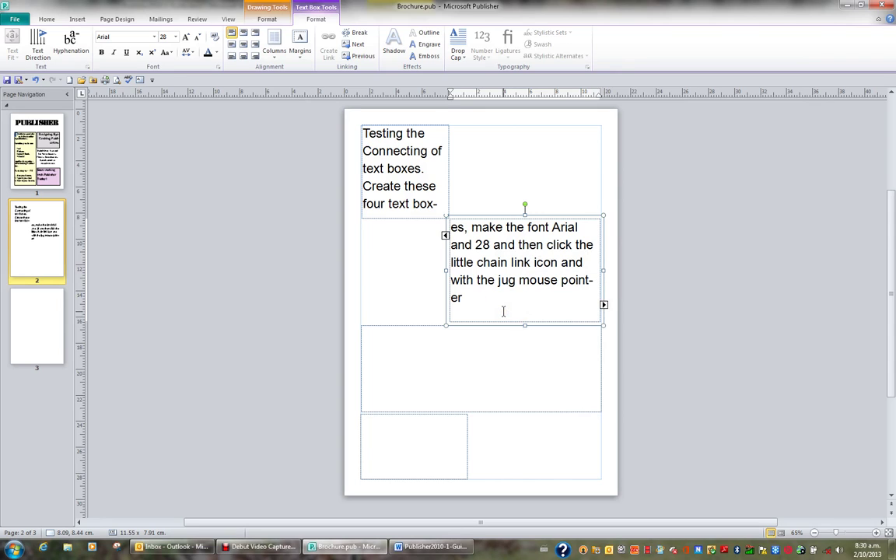
pyautogui.write('click on this second bo')
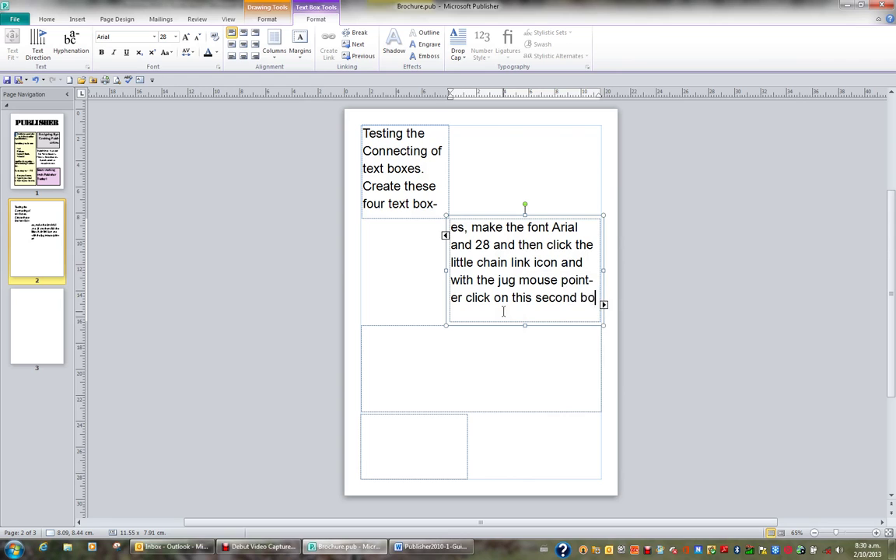
pyautogui.write('x.  ')
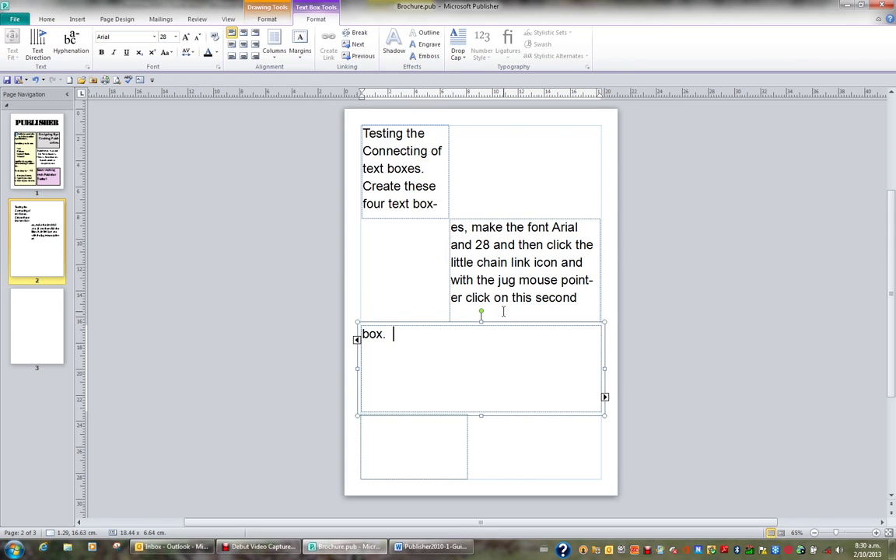
# Begin the next sentence with "Continue to type this text you see here, and watch as".
pyautogui.write('Continue to ')
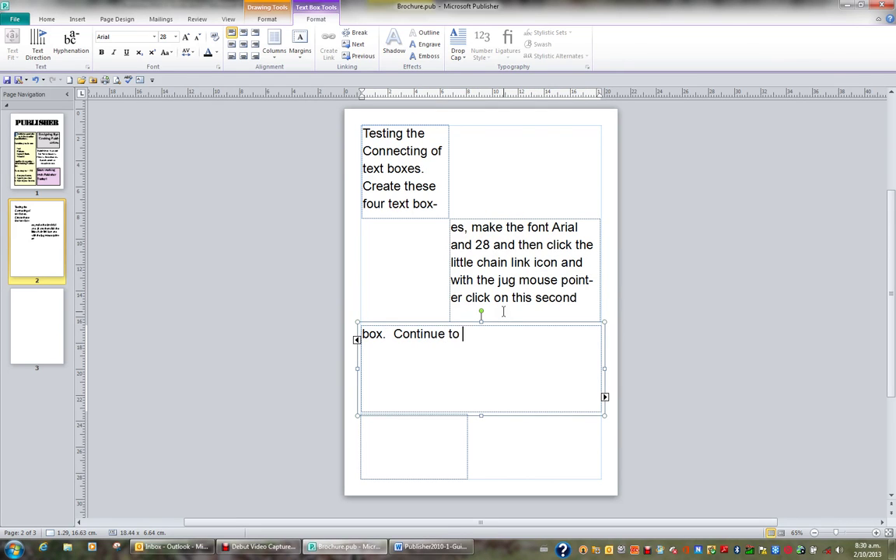
pyautogui.write('type this text ')
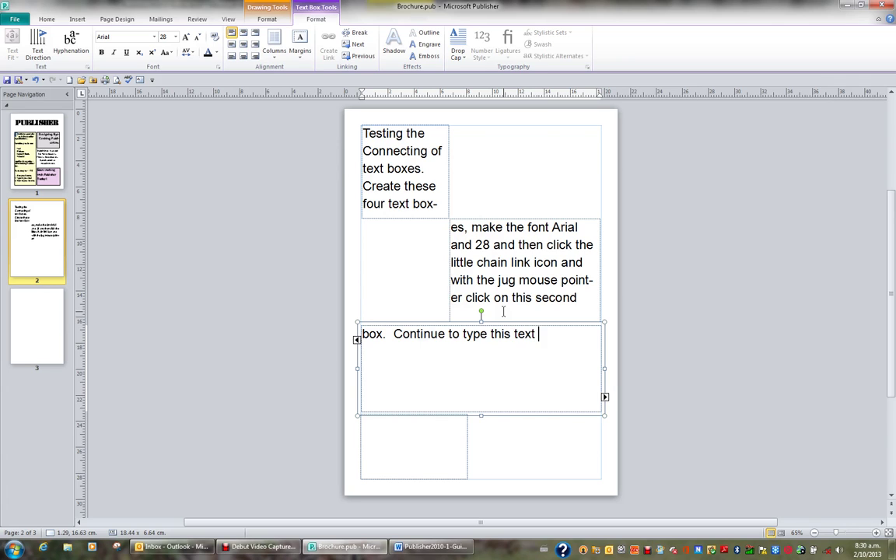
pyautogui.write('you see here, a')
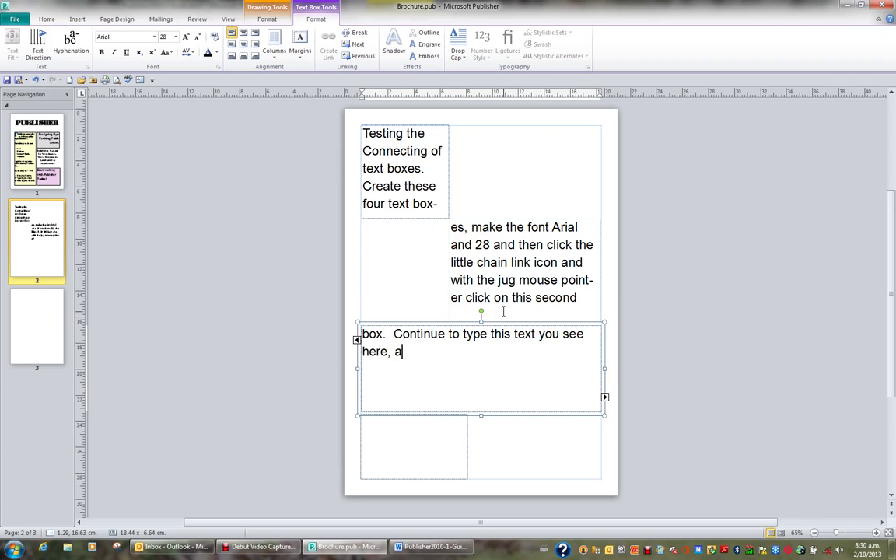
pyautogui.write('nd watch as ')
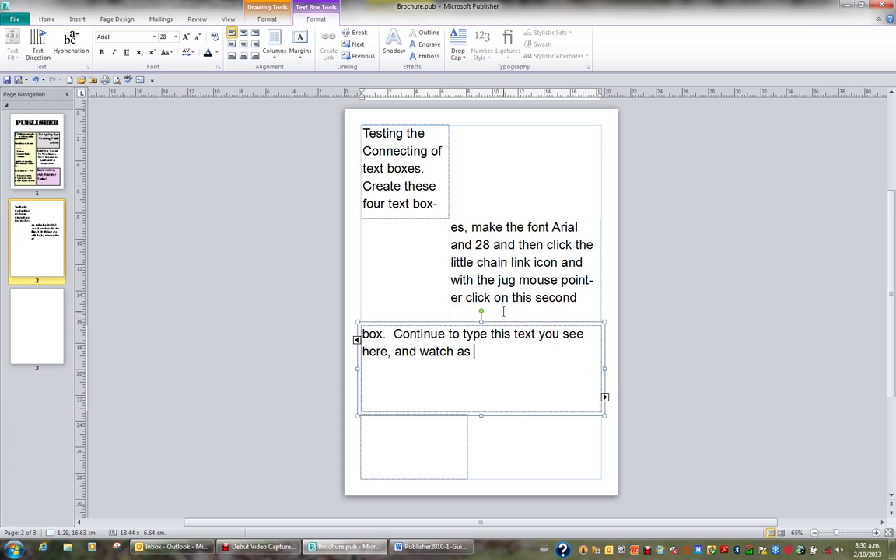
# Complete the sentence with "each text box fills up with text and the text automatically flows onto the next text box.".
pyautogui.write('each text box fills u')
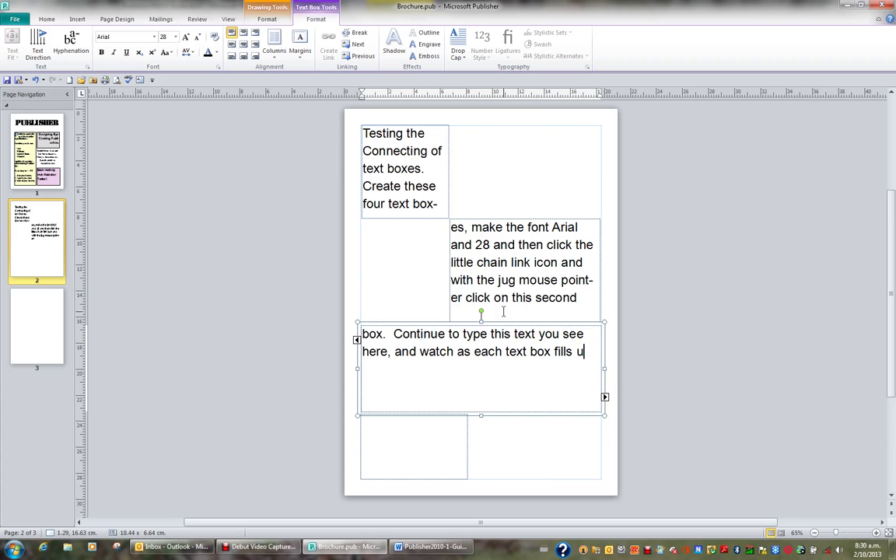
pyautogui.write('p with the')
pyautogui.press('BackSpace')
pyautogui.press('BackSpace')
pyautogui.write('ext and the ')
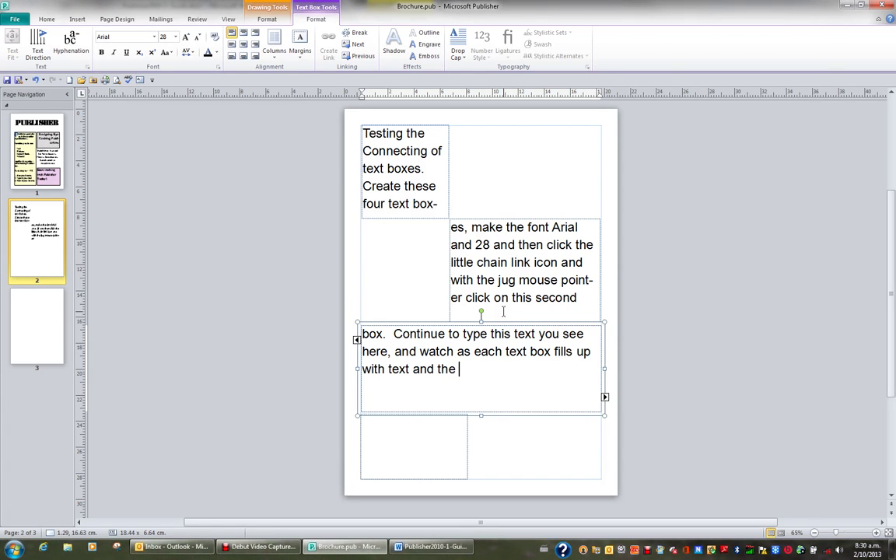
pyautogui.write('text automat')
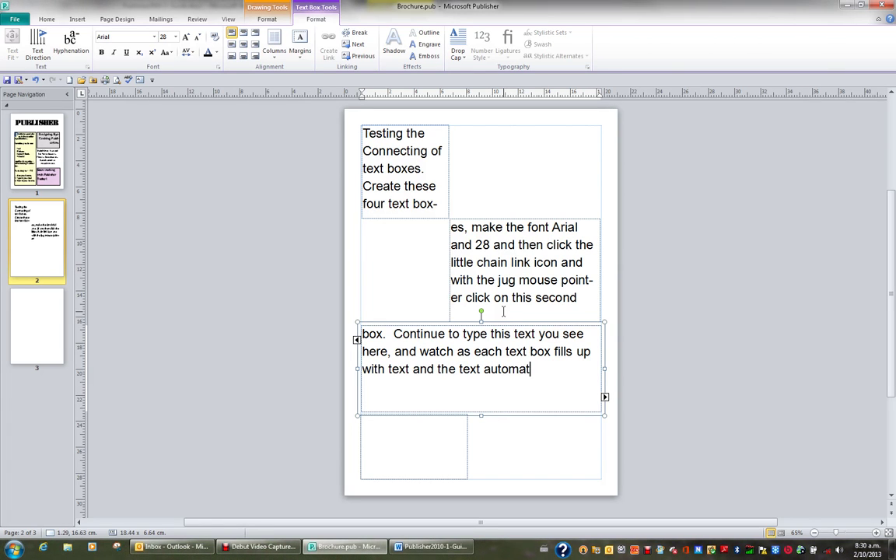
pyautogui.write('ically flows onto the ne')
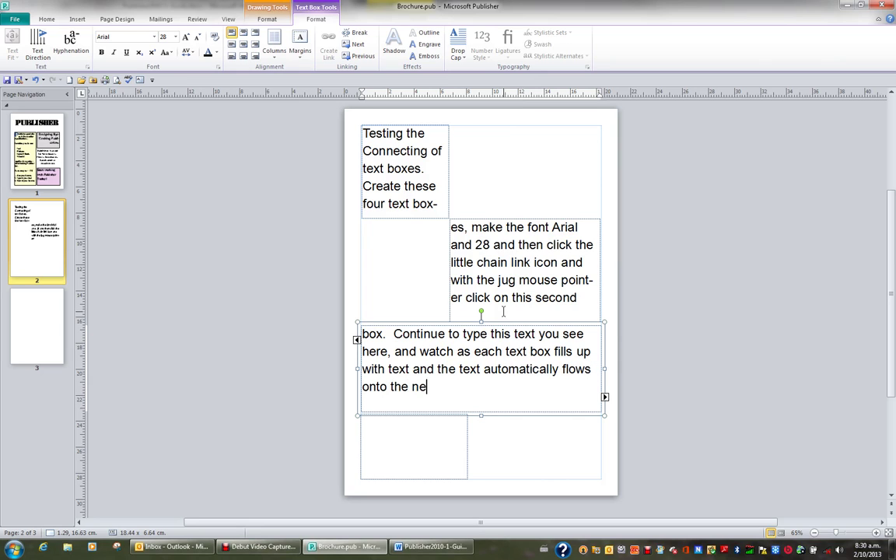
pyautogui.write('xt text box.')
# Leave a blank line and start a new paragraph with "Using the little grey symbols at".
pyautogui.press('Return')
pyautogui.press('Return')
pyautogui.write('Using')
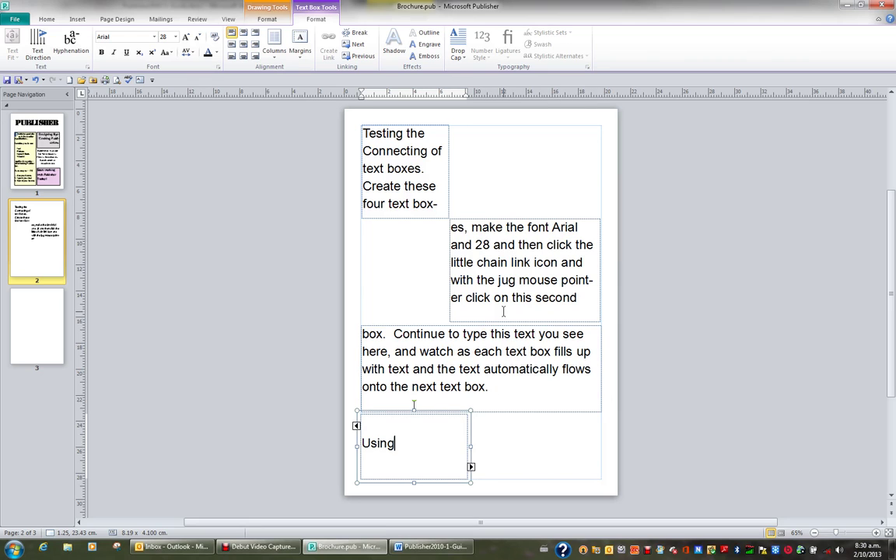
pyautogui.write(' teh little grey')
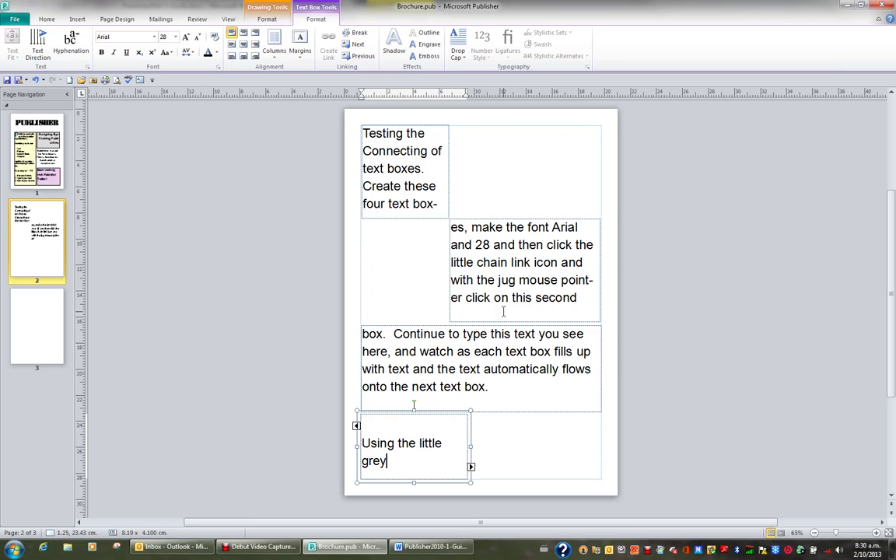
pyautogui.write(' symbols at ')
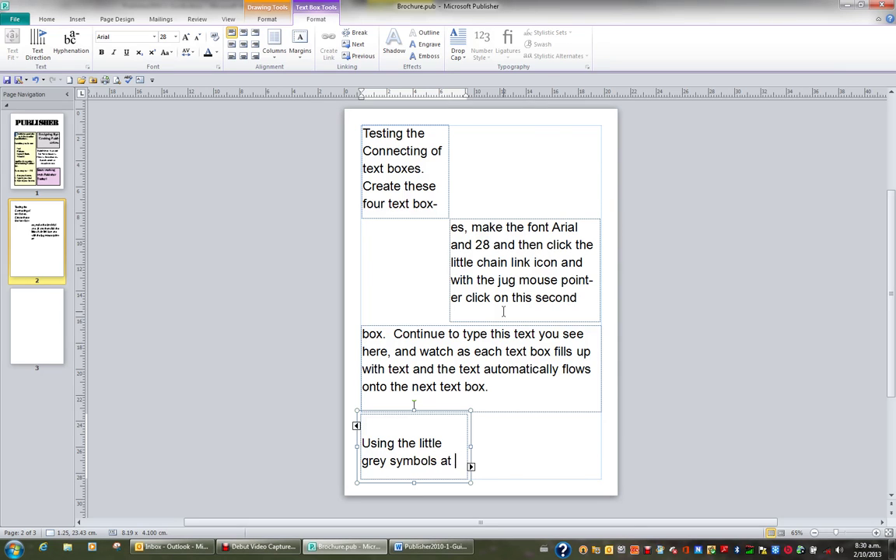
# Continue the sentence with "the bottom and the top of each text box you can".
pyautogui.write('the bottom of')
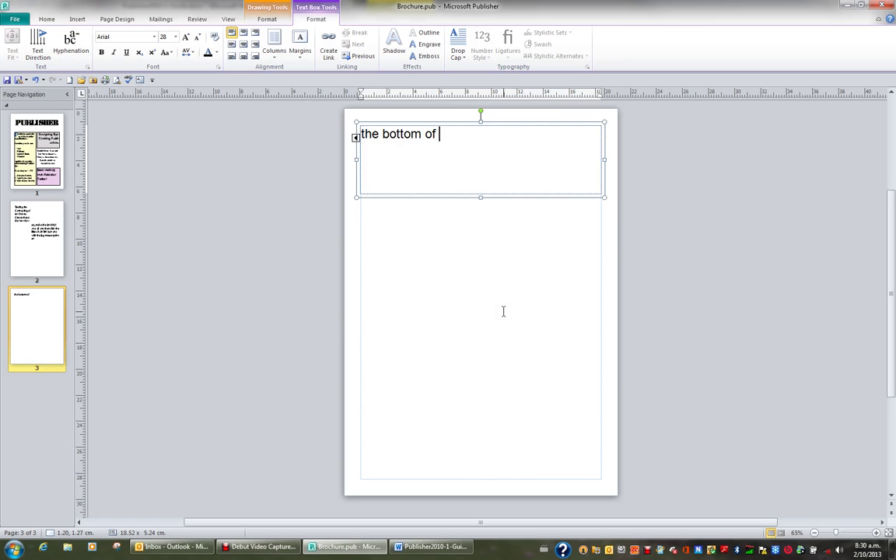
pyautogui.hotkey('ctrl', 'shift', 'Left')
pyautogui.write('and')
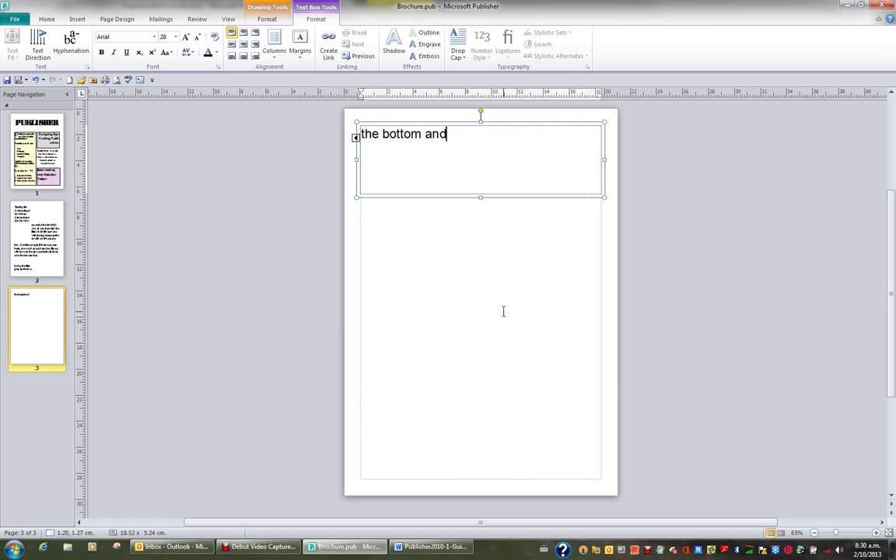
pyautogui.write(' the top of eac')
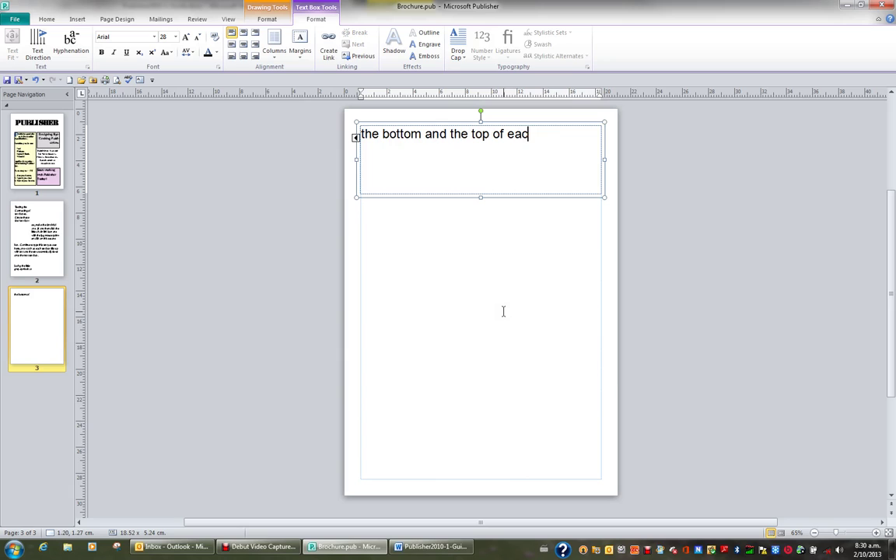
pyautogui.write('h text box you can navit')
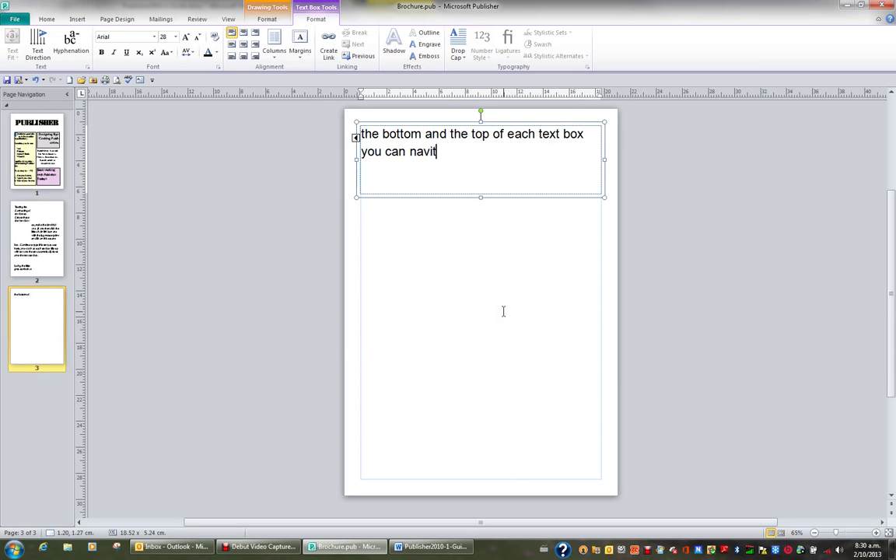
# Finish the sentence with "navigate through the linked text boxes." and begin the next one with "You can check".
pyautogui.press('BackSpace')
pyautogui.write('gat')
pyautogui.write('e')
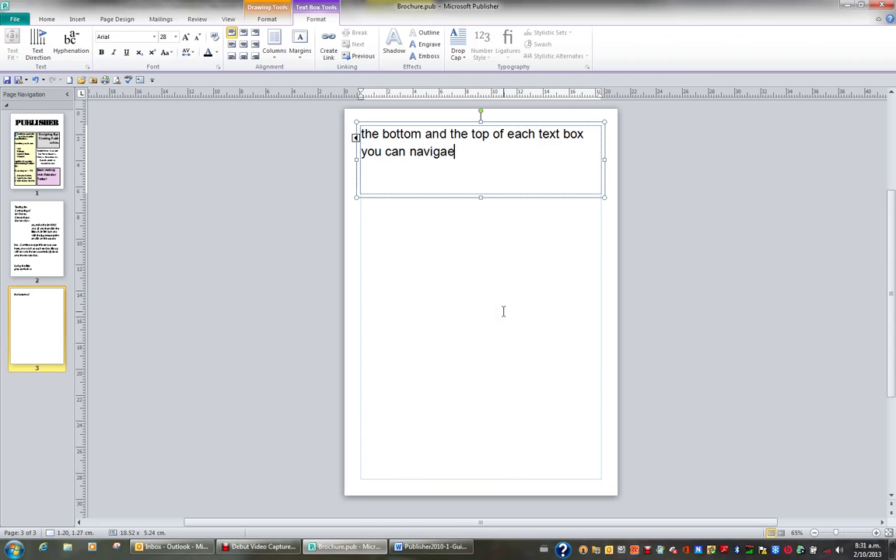
pyautogui.press('BackSpace')
pyautogui.write('te through ')
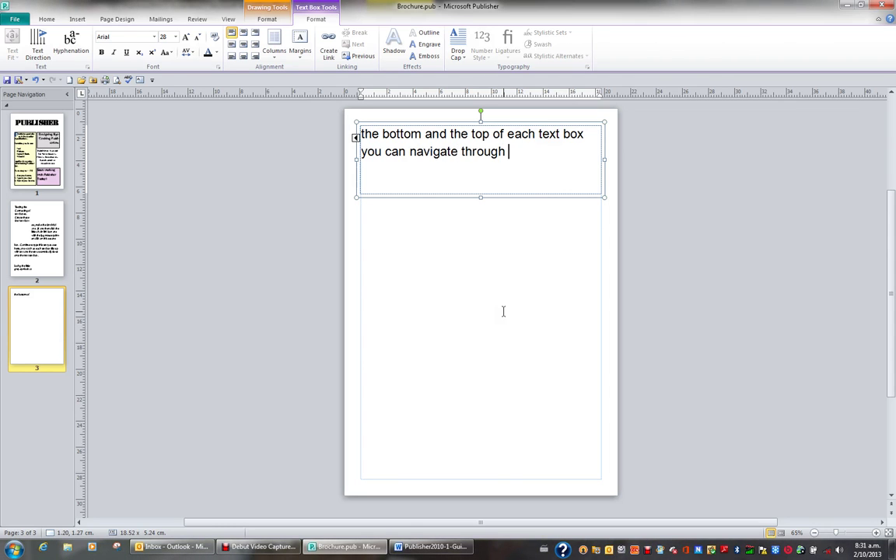
pyautogui.write('the linked tex')
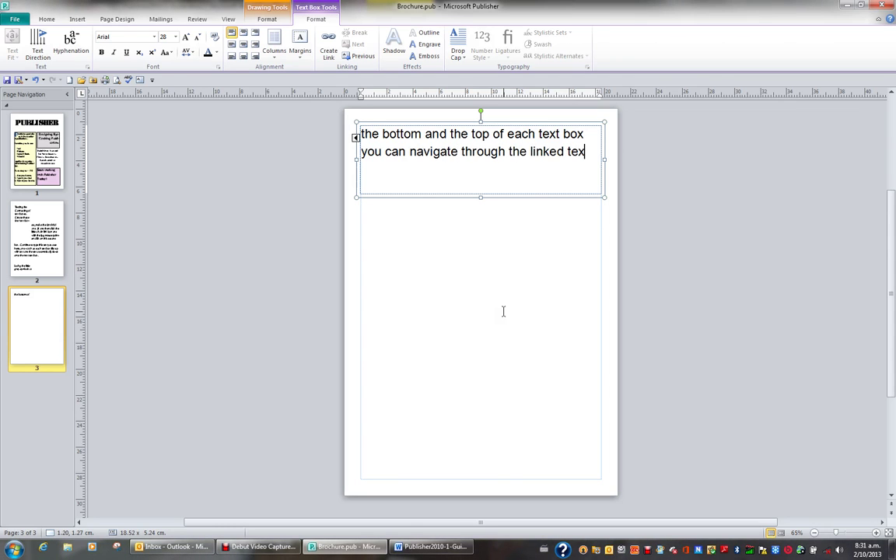
pyautogui.write('t boxes.   You can check')
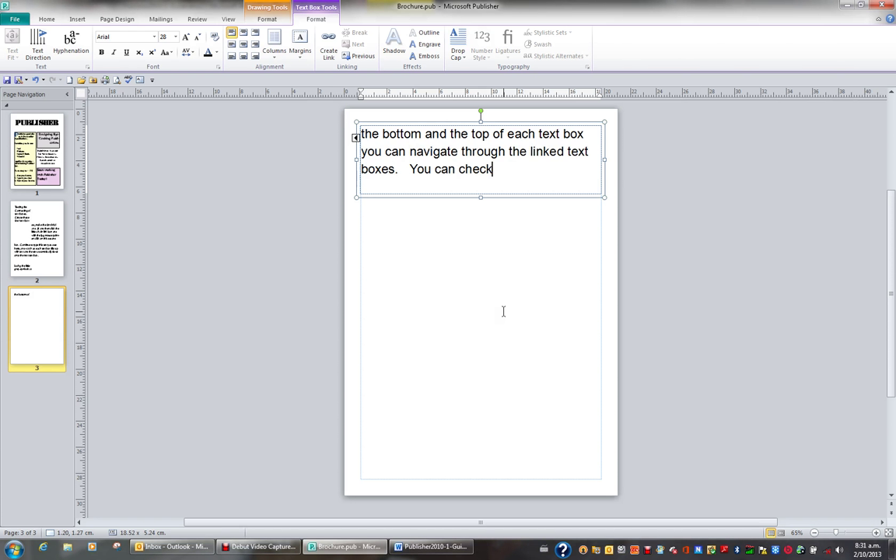
# Complete the sentence with "which box is linked to what box." and heighten the page 3 text box to about 5.90 cm.
pyautogui.write(' which box is')
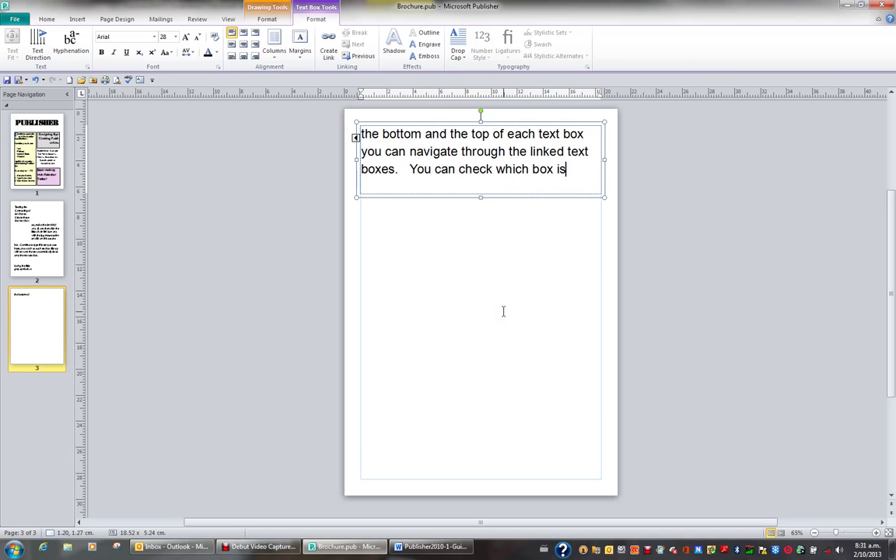
pyautogui.write(' link')
pyautogui.press('BackSpace')
pyautogui.press('BackSpace')
pyautogui.press('BackSpace')
pyautogui.press('BackSpace')
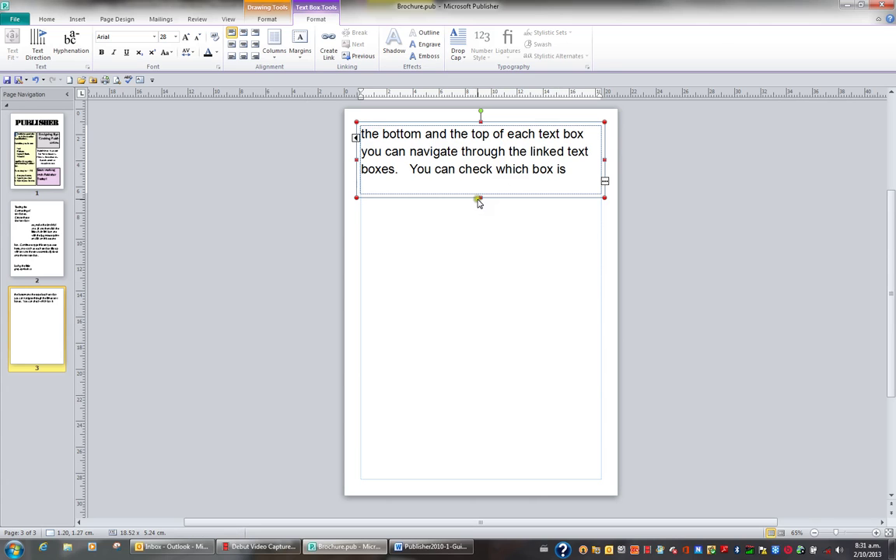
pyautogui.moveTo(479, 200); pyautogui.dragTo(479, 206)
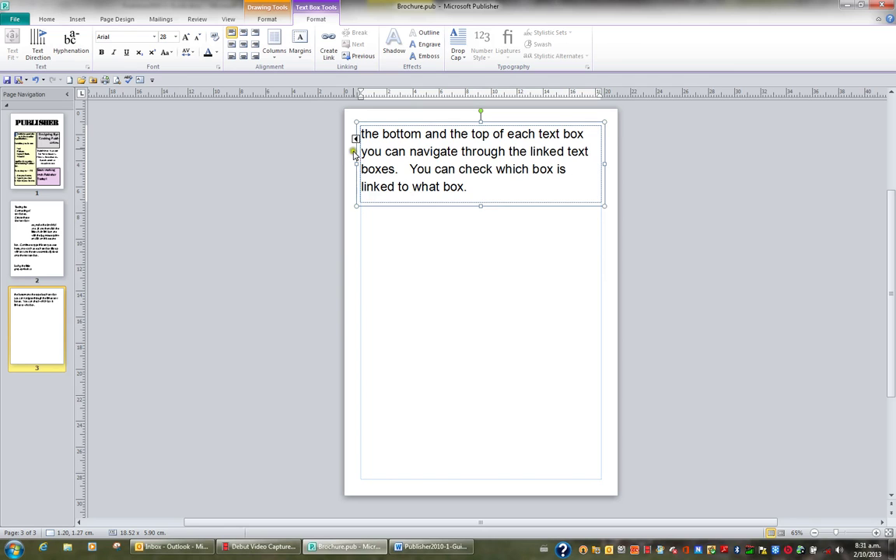
# Go backwards through the linked text boxes from page 3 to the second box on page 2.
pyautogui.click(356, 139)
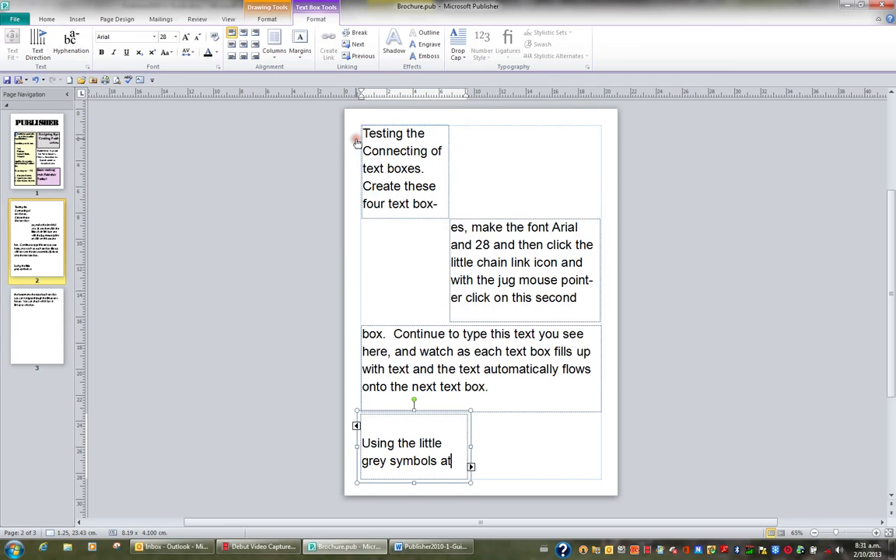
pyautogui.click(356, 428)
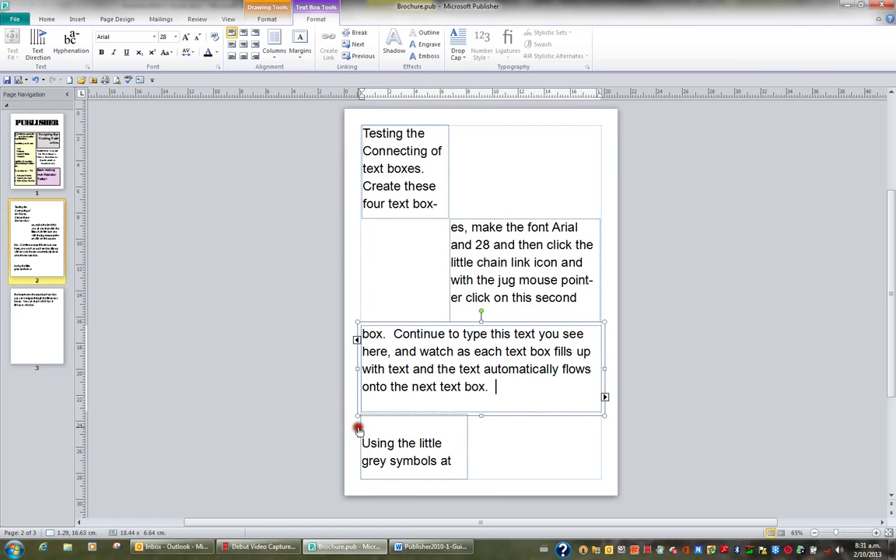
pyautogui.click(357, 341)
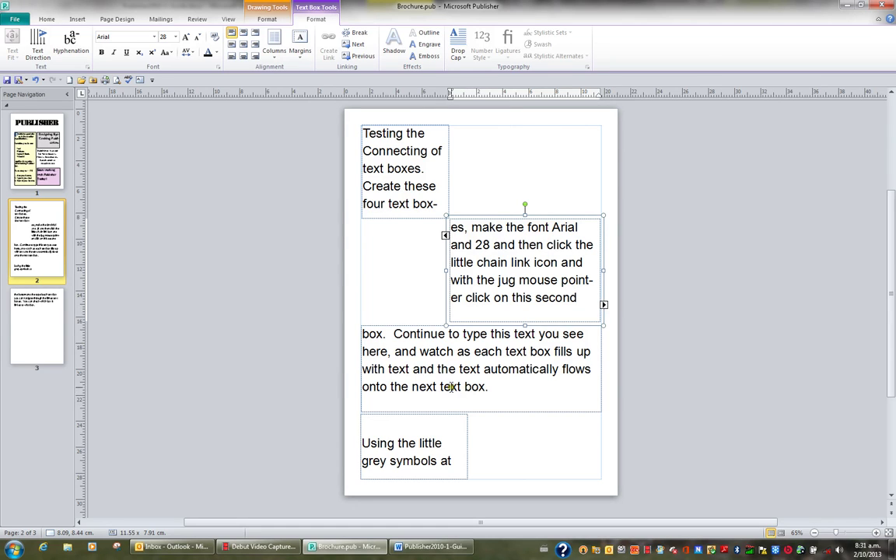
# Remove the blank line at the start of the last text box on page 2 and include the "Continued on page..." notice.
pyautogui.click(411, 425)
pyautogui.press('Delete')
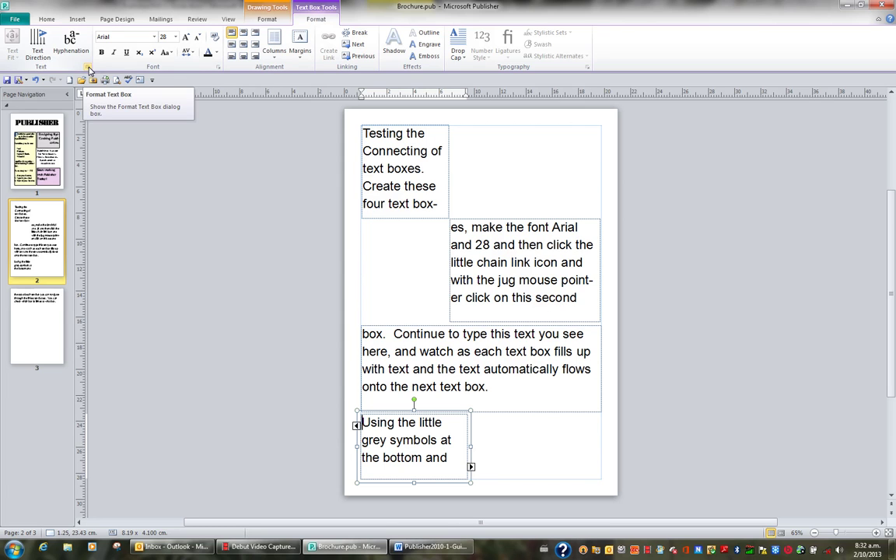
pyautogui.click(88, 68)
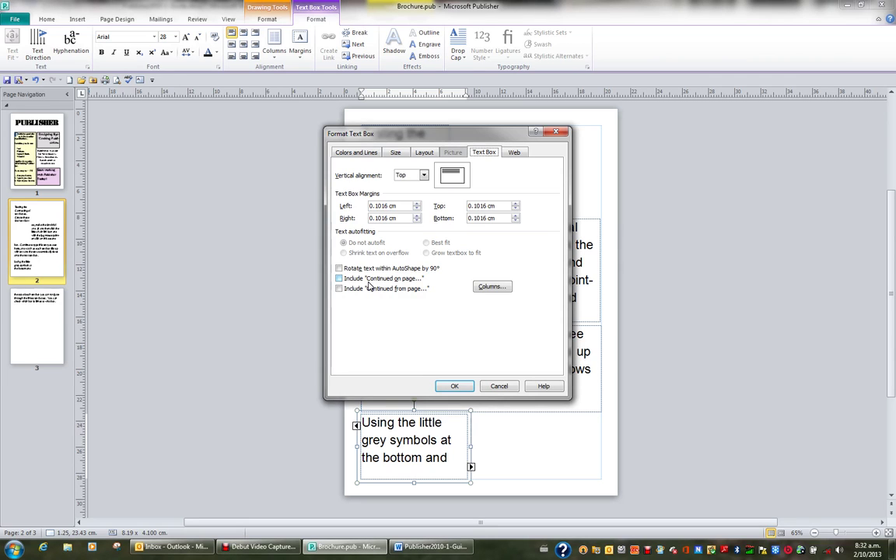
pyautogui.click(340, 279)
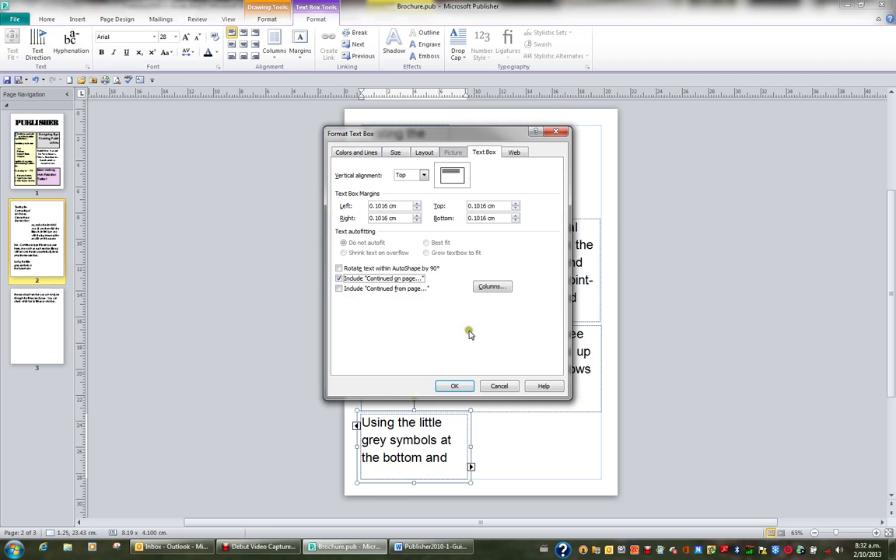
pyautogui.click(458, 386)
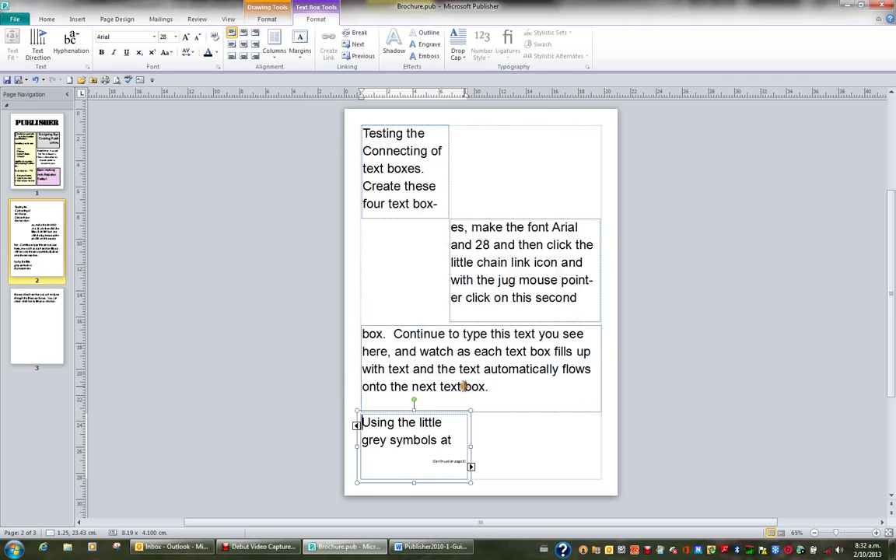
# Follow the link from the last page 2 text box to page 3 and include "Continued from page..." in that box.
pyautogui.click(878, 533)
pyautogui.click(879, 533)
pyautogui.click(879, 534)
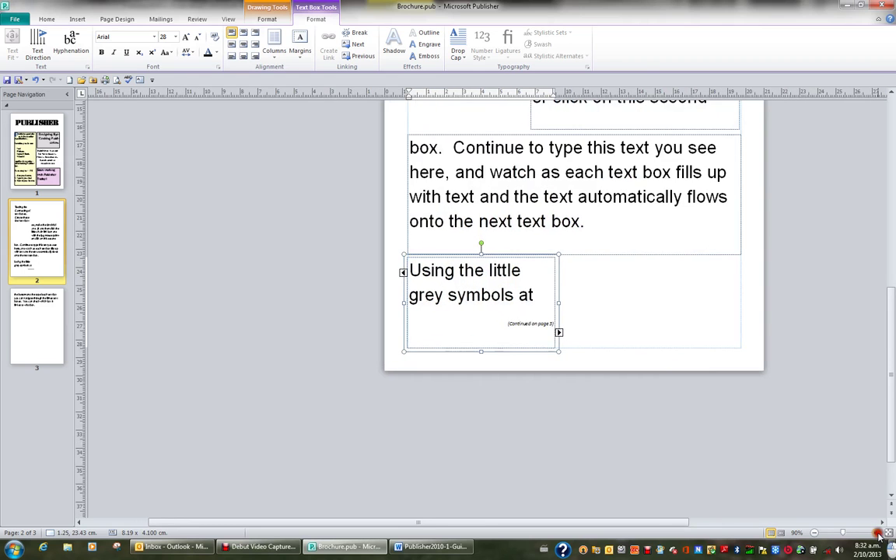
pyautogui.click(878, 533)
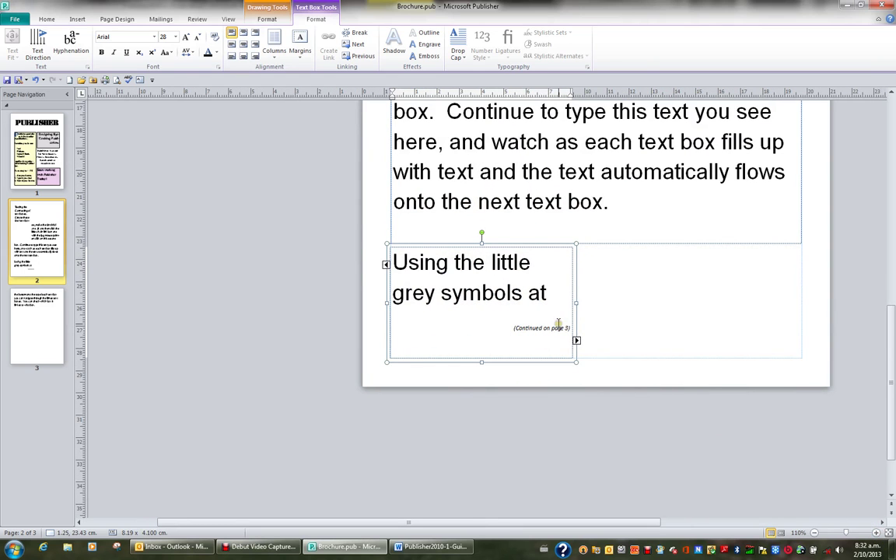
pyautogui.click(576, 342)
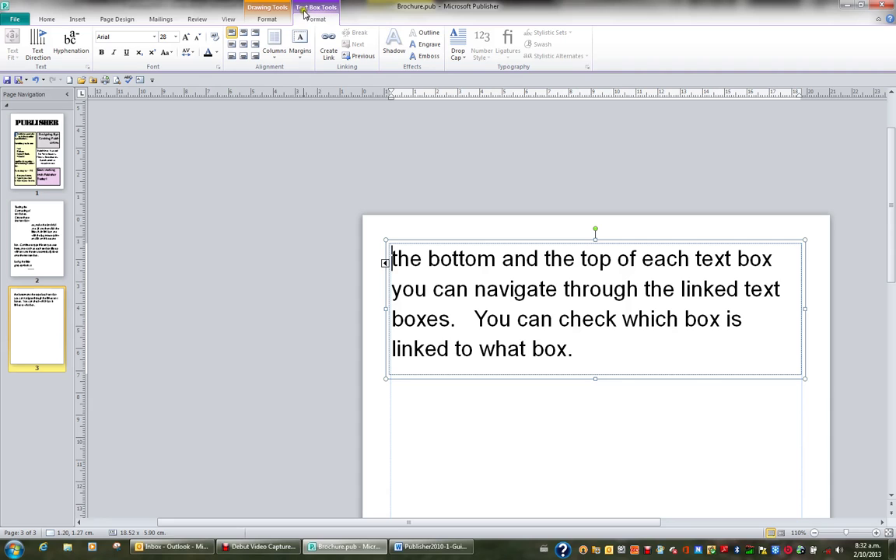
pyautogui.click(88, 69)
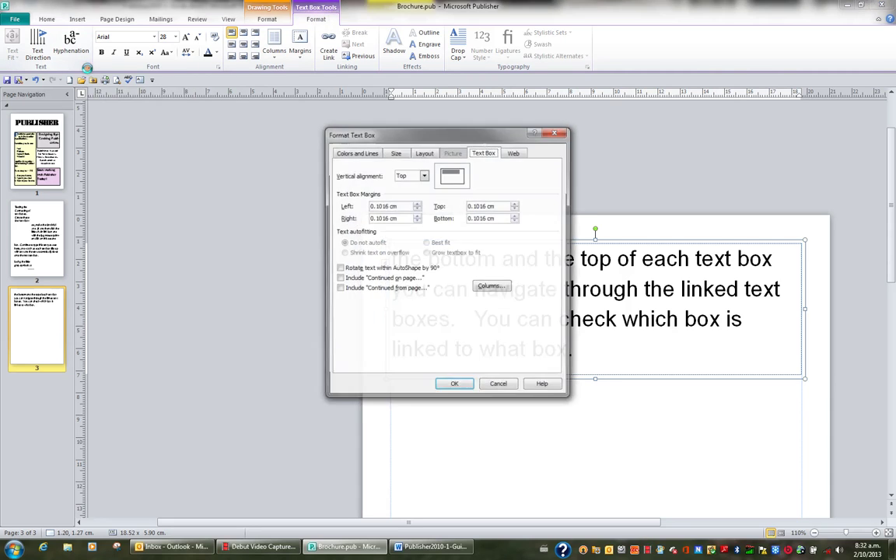
pyautogui.click(341, 289)
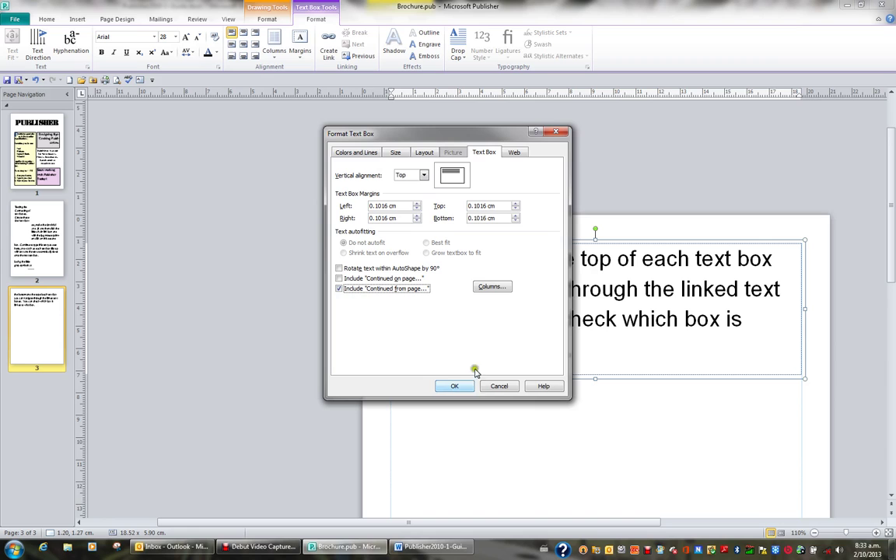
pyautogui.click(469, 391)
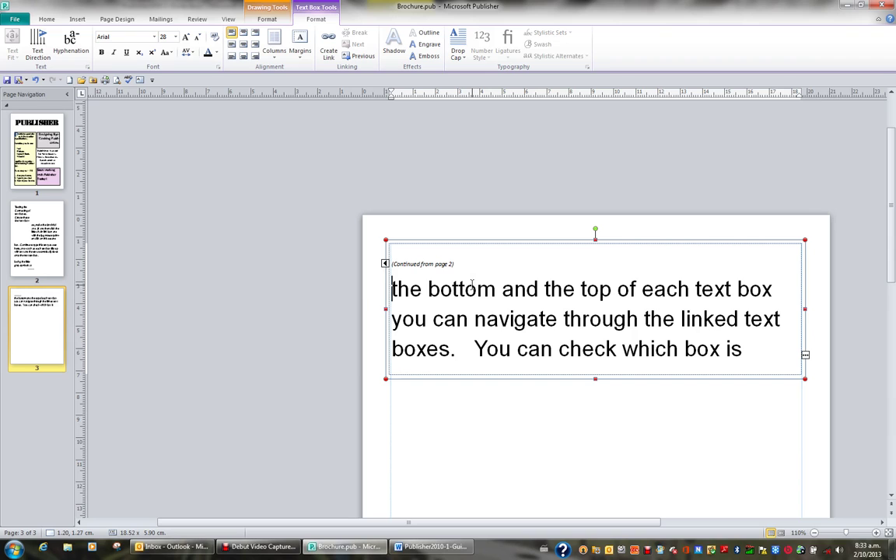
pyautogui.scroll(-1, 536, 236)
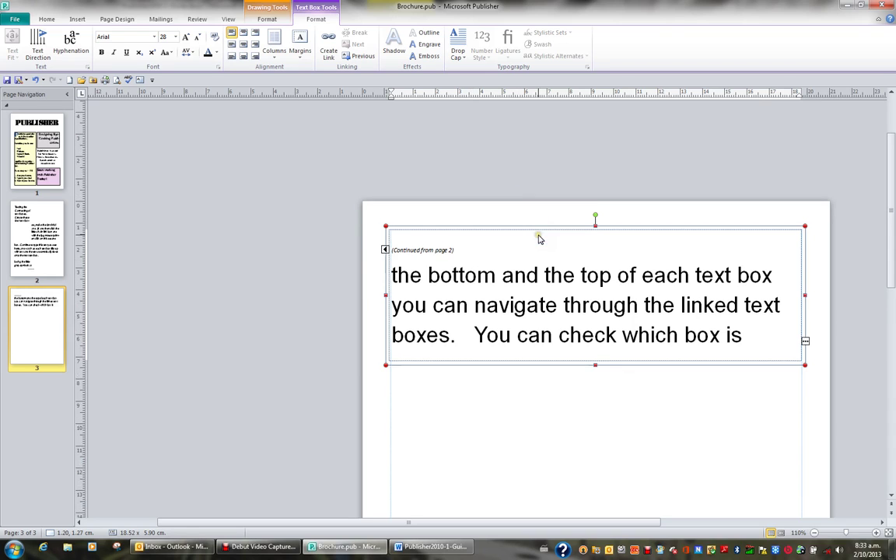
pyautogui.click(89, 68)
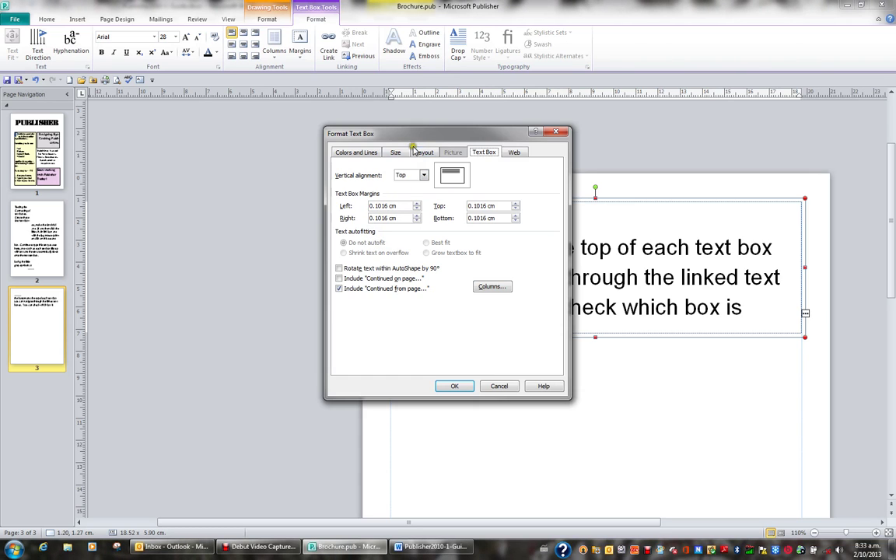
pyautogui.moveTo(419, 137); pyautogui.dragTo(221, 164)
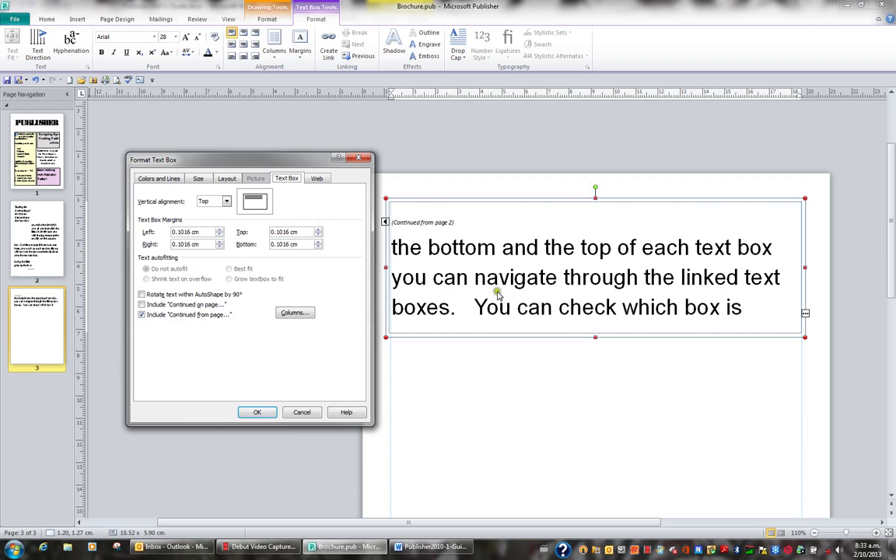
pyautogui.click(301, 413)
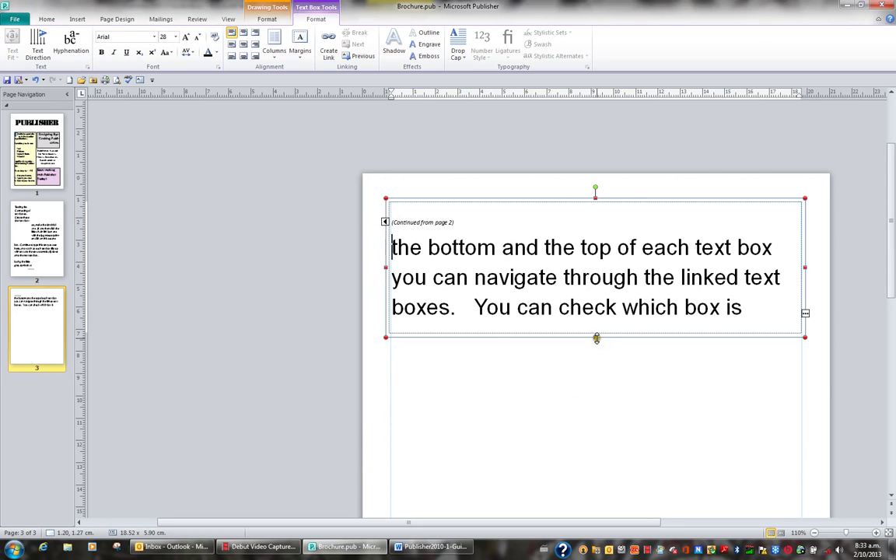
# Heighten the page 3 text box to about 7.05 cm and set its vertical alignment to Middle.
pyautogui.moveTo(594, 336); pyautogui.dragTo(596, 363)
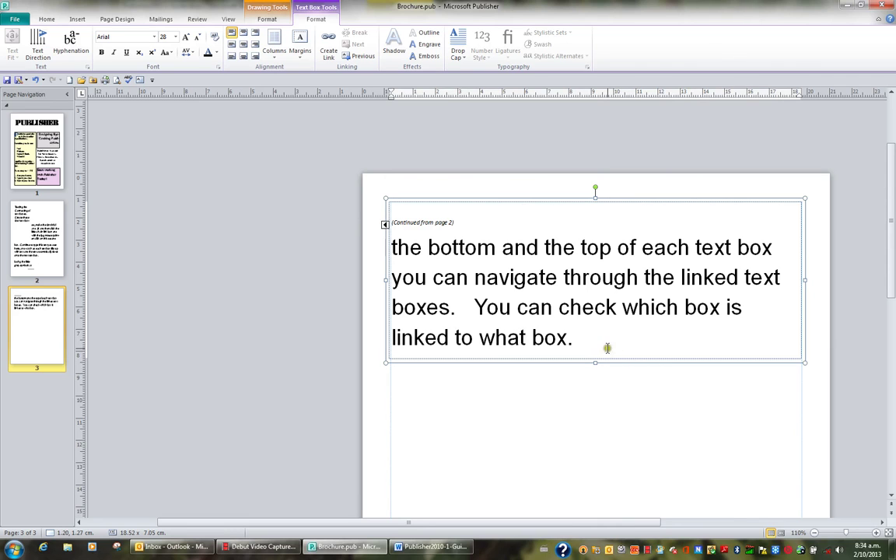
pyautogui.click(87, 66)
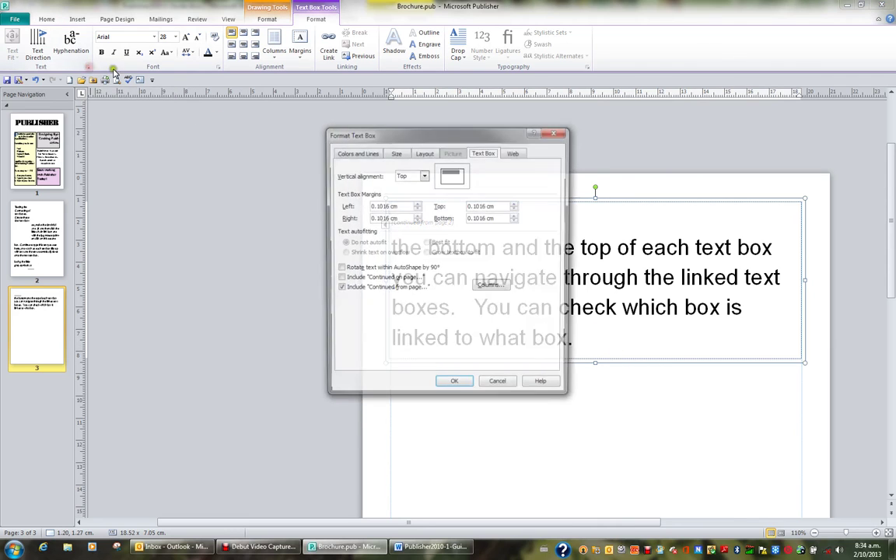
pyautogui.moveTo(440, 142); pyautogui.dragTo(219, 136)
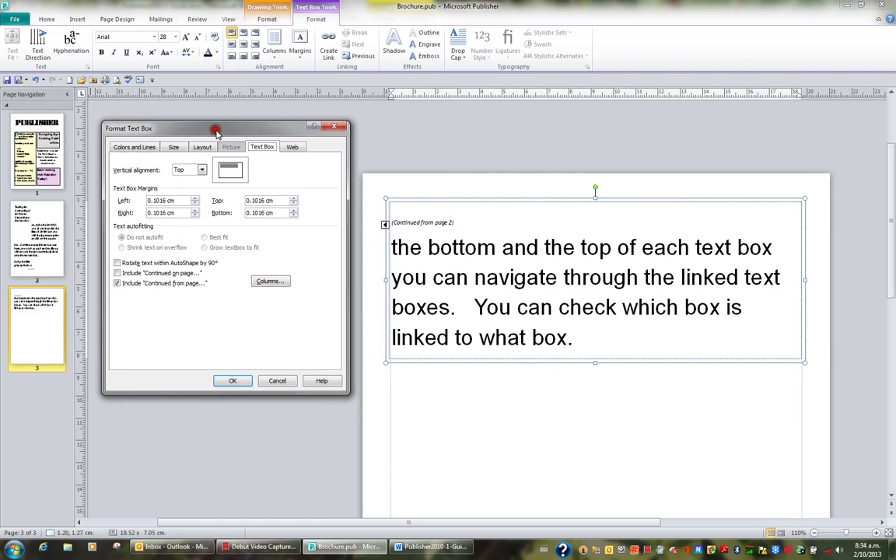
pyautogui.click(202, 170)
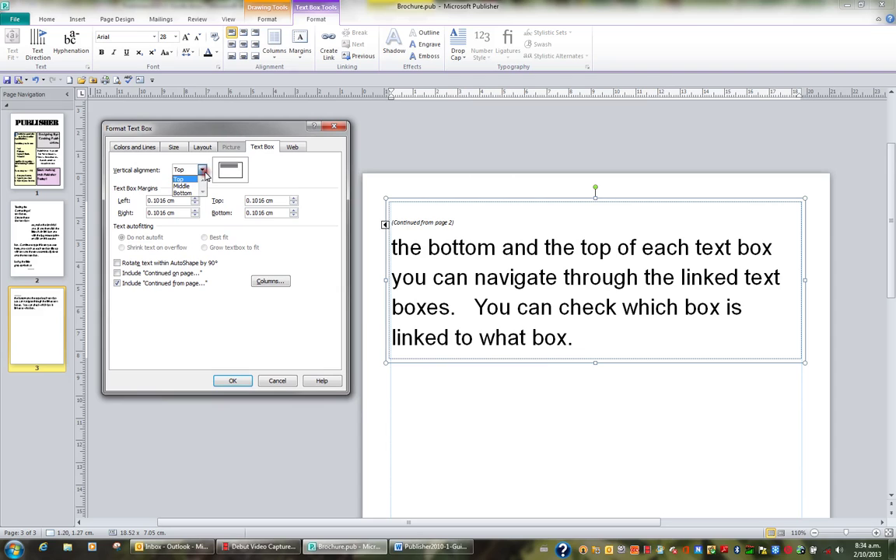
pyautogui.click(184, 186)
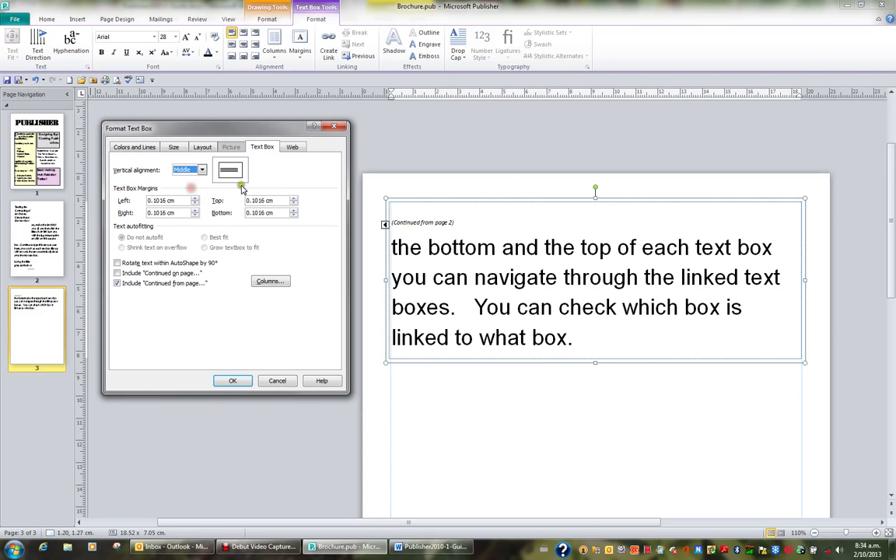
pyautogui.click(202, 170)
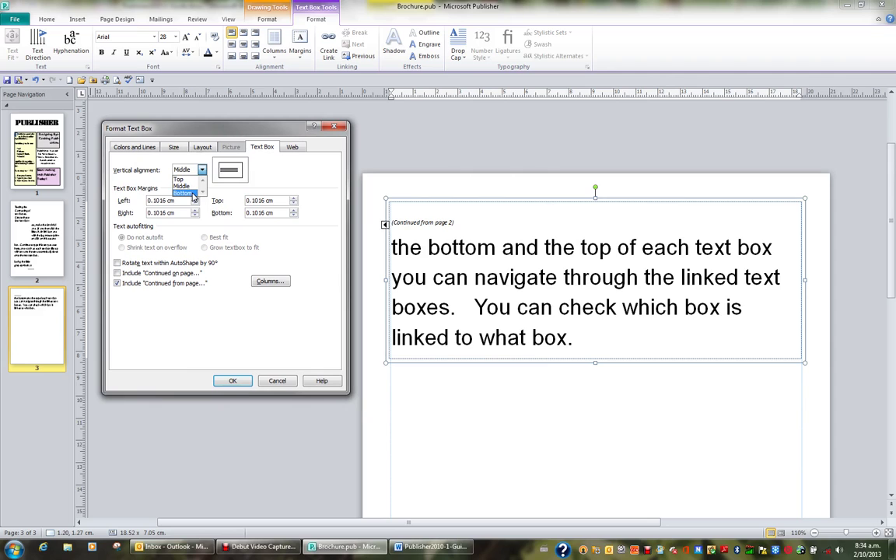
pyautogui.click(196, 170)
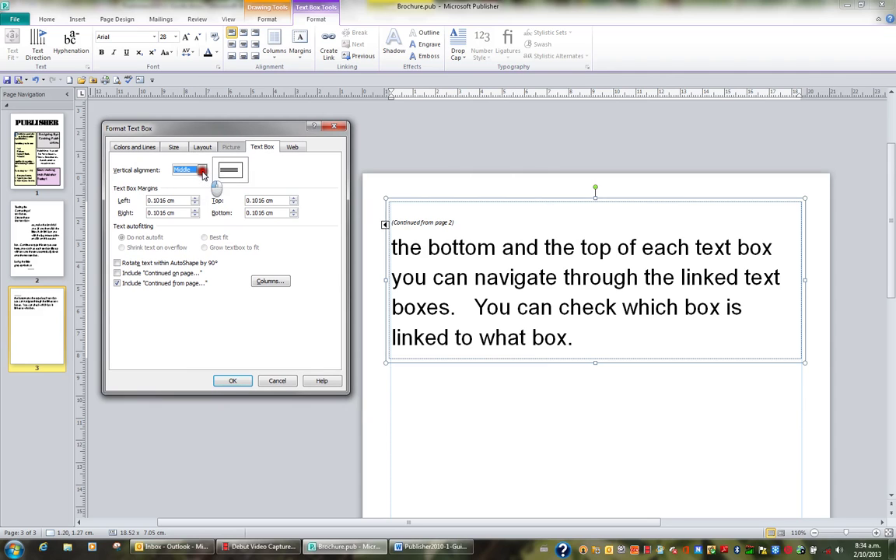
pyautogui.click(245, 381)
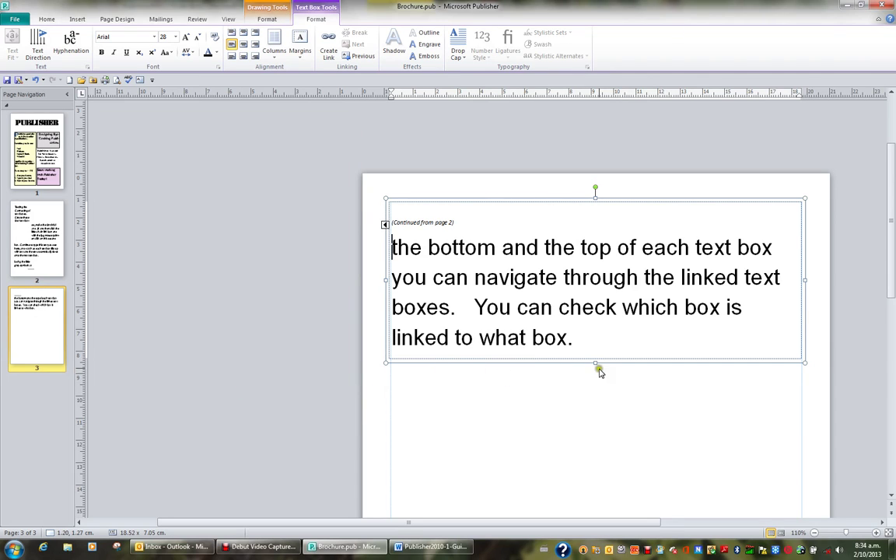
# Heighten the page 3 text box to about 12.03 cm and divide its text into 2 columns.
pyautogui.moveTo(595, 363); pyautogui.dragTo(606, 474)
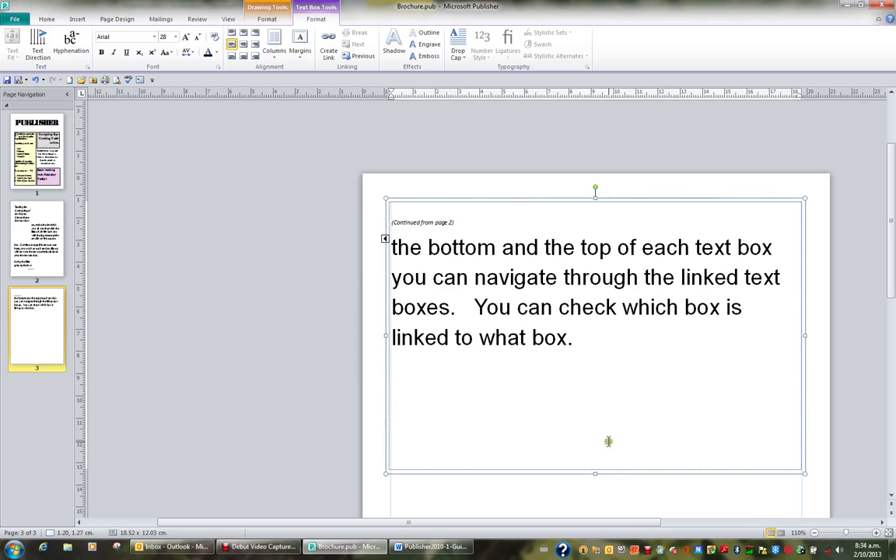
pyautogui.click(532, 202)
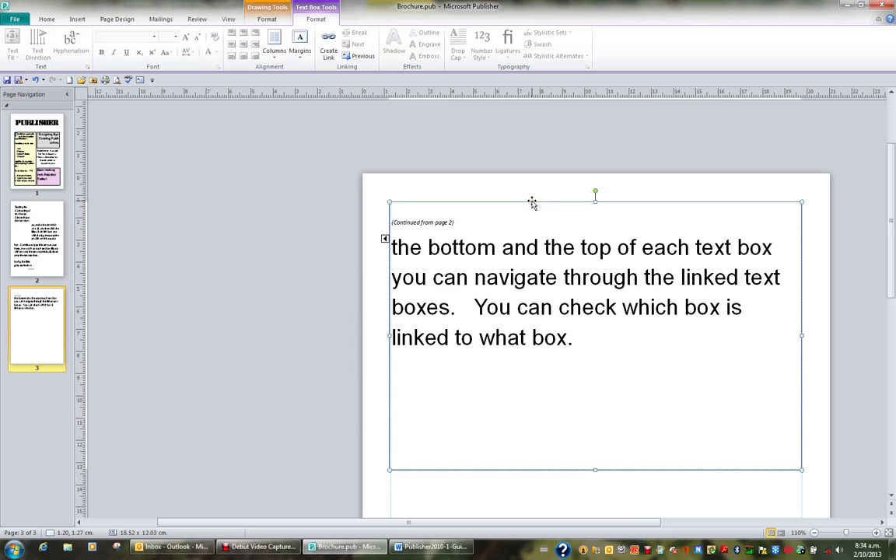
pyautogui.click(87, 67)
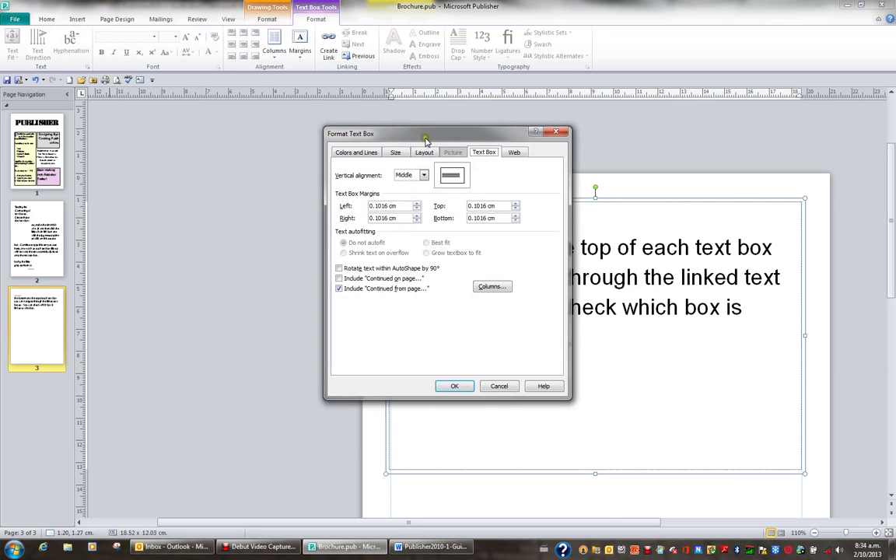
pyautogui.moveTo(397, 131); pyautogui.dragTo(160, 122)
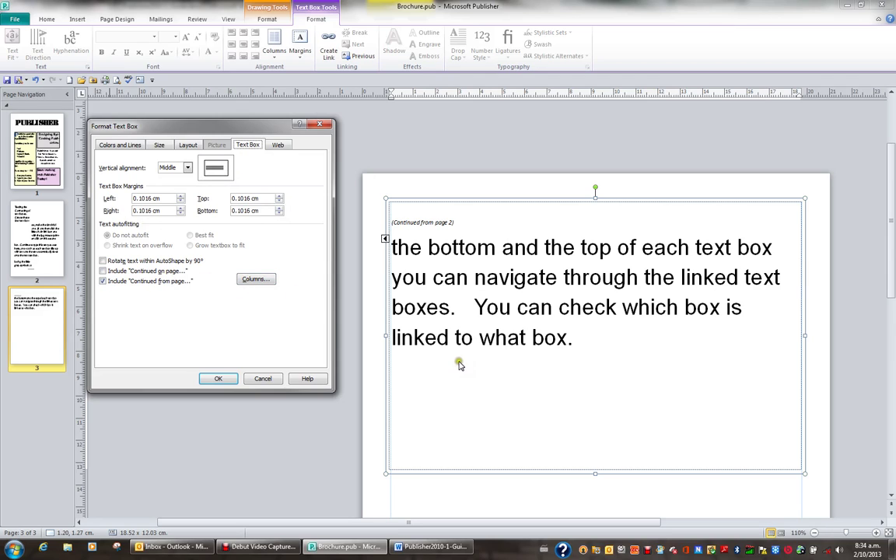
pyautogui.click(261, 279)
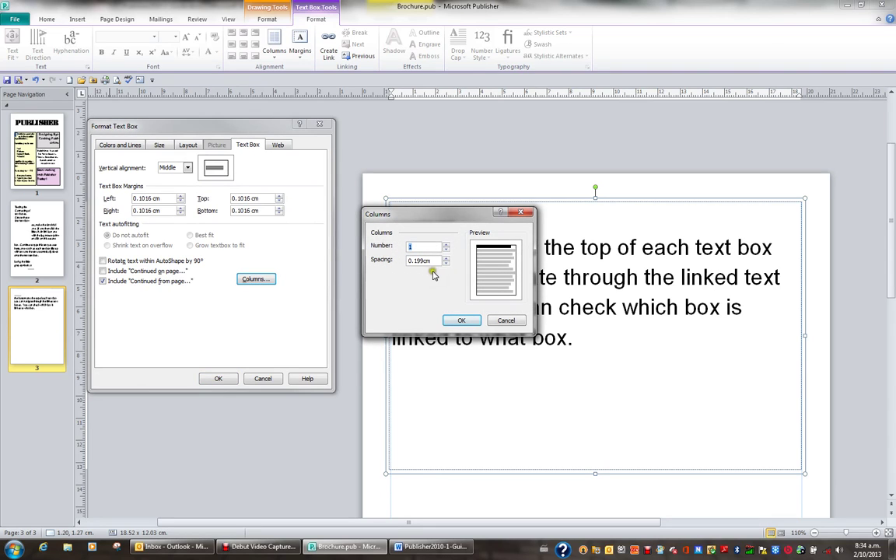
pyautogui.click(446, 246)
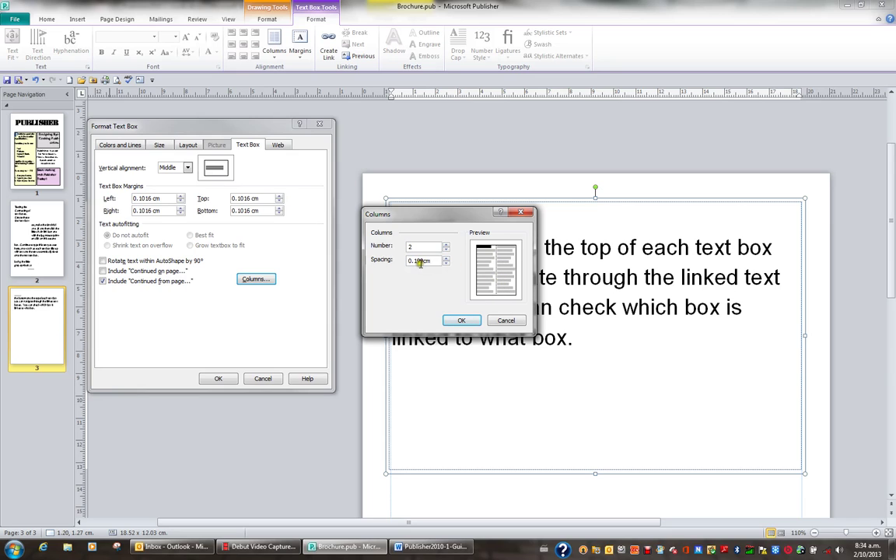
pyautogui.click(461, 322)
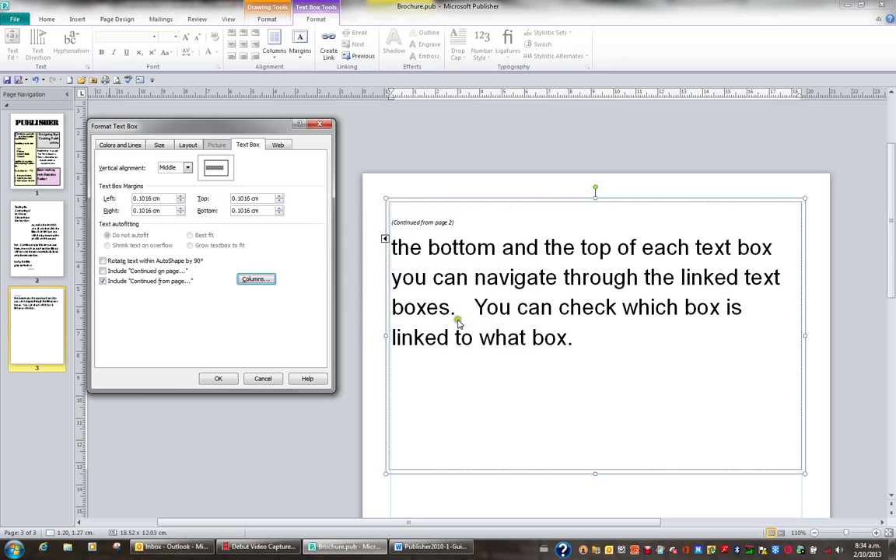
pyautogui.click(219, 379)
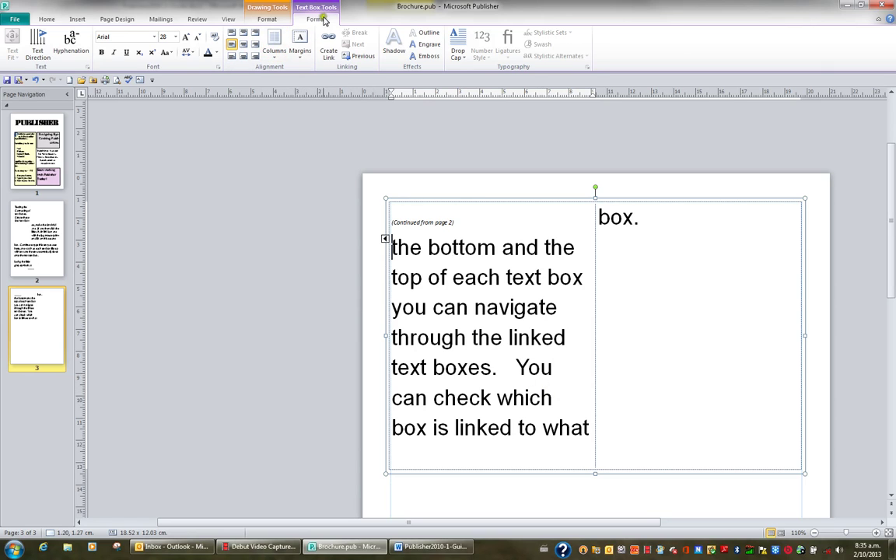
# Return the page 3 text box to one column.
pyautogui.click(276, 54)
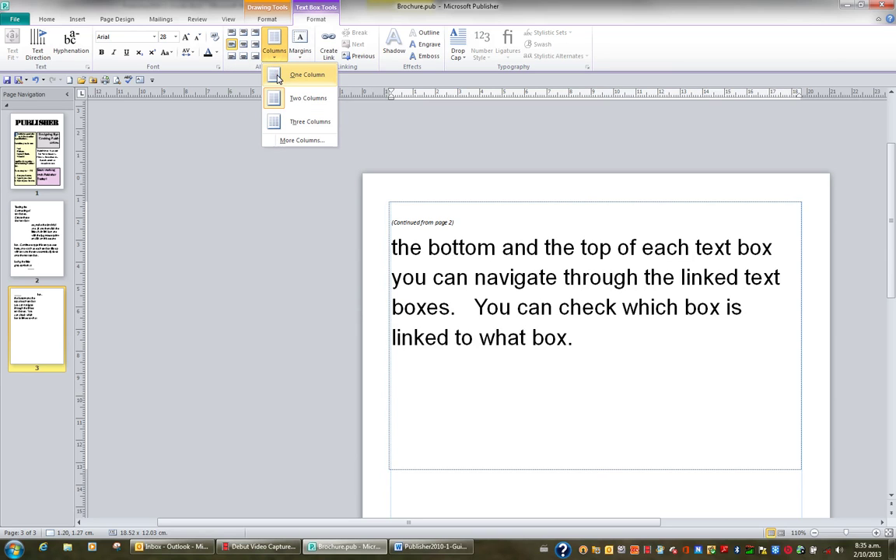
pyautogui.click(281, 77)
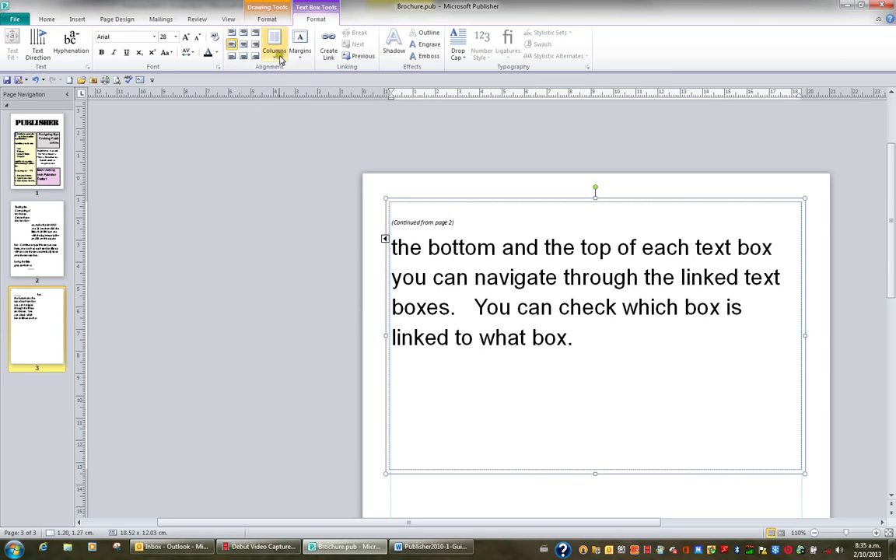
# Look over the preset margins for the page 3 text box and open its Format Text Box settings.
pyautogui.click(297, 56)
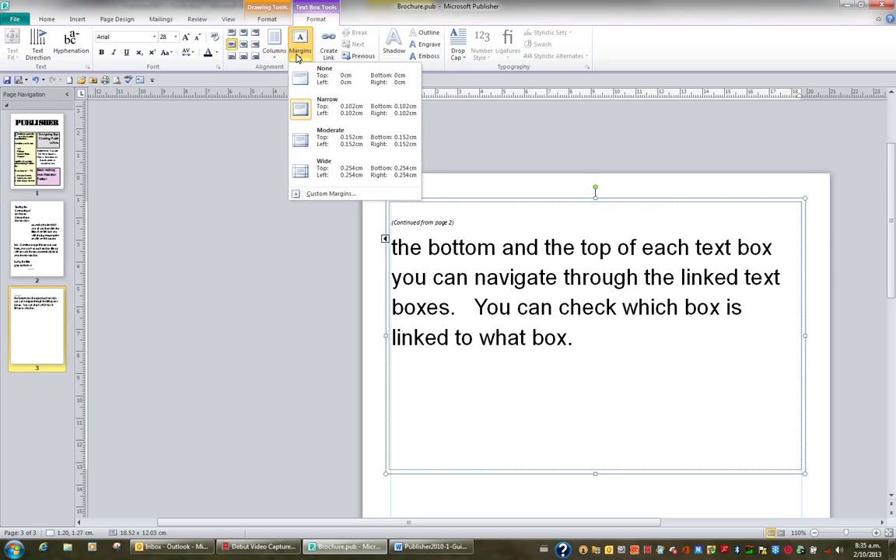
pyautogui.click(297, 54)
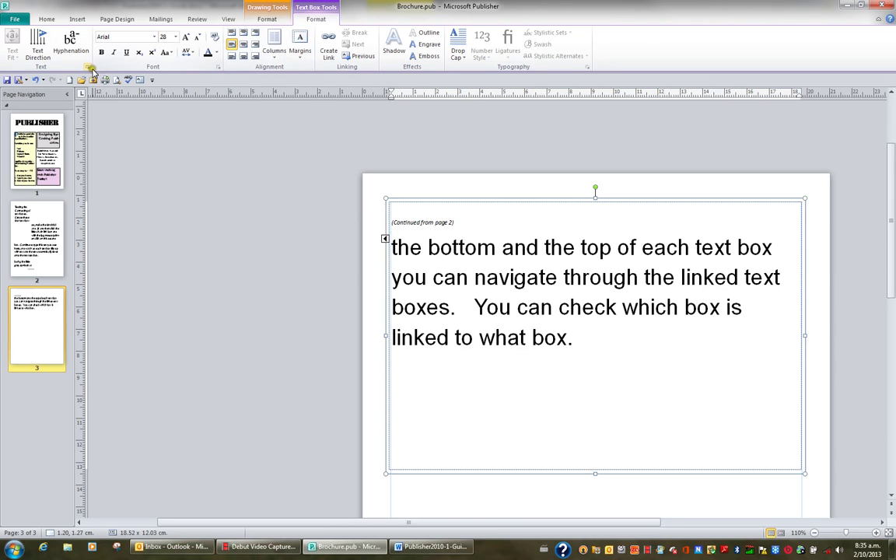
pyautogui.click(88, 67)
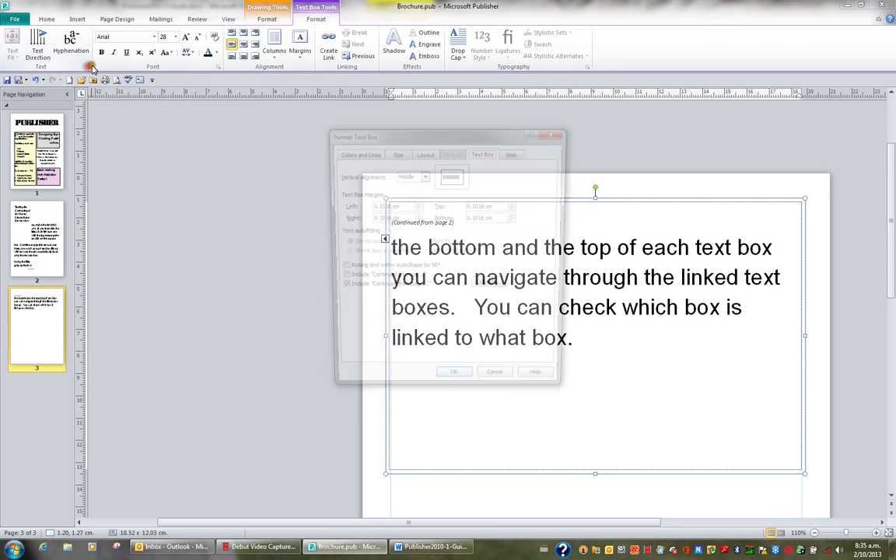